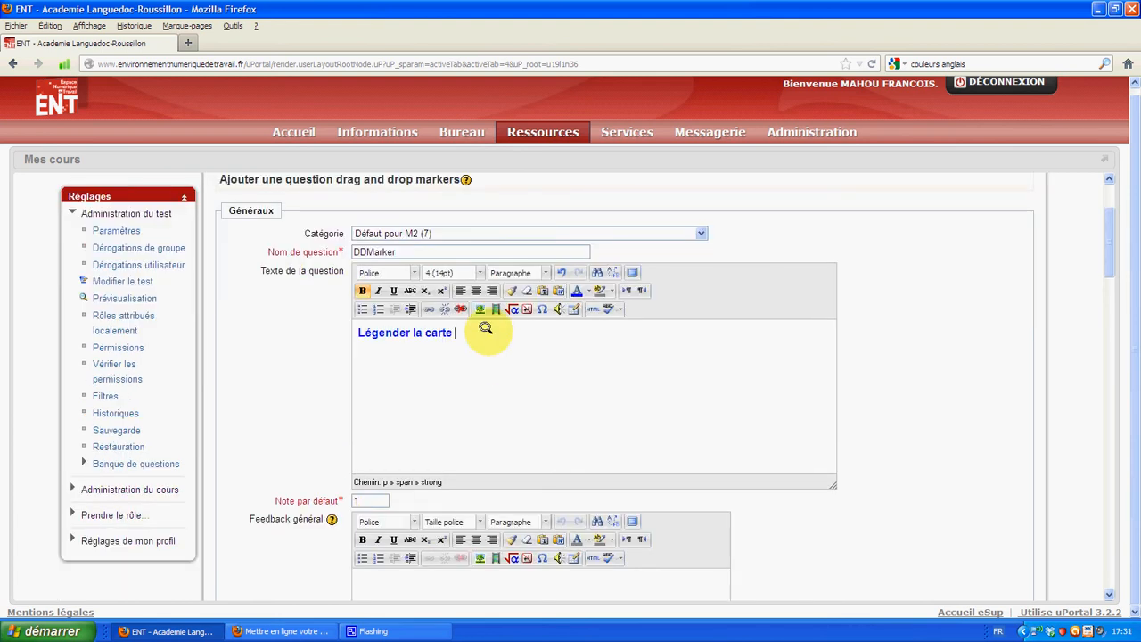
{"action": "scroll", "coordinate": [603, 419], "scroll_direction": "down", "scroll_amount": 3}
{"action": "scroll", "coordinate": [728, 406], "scroll_direction": "down", "scroll_amount": 5}
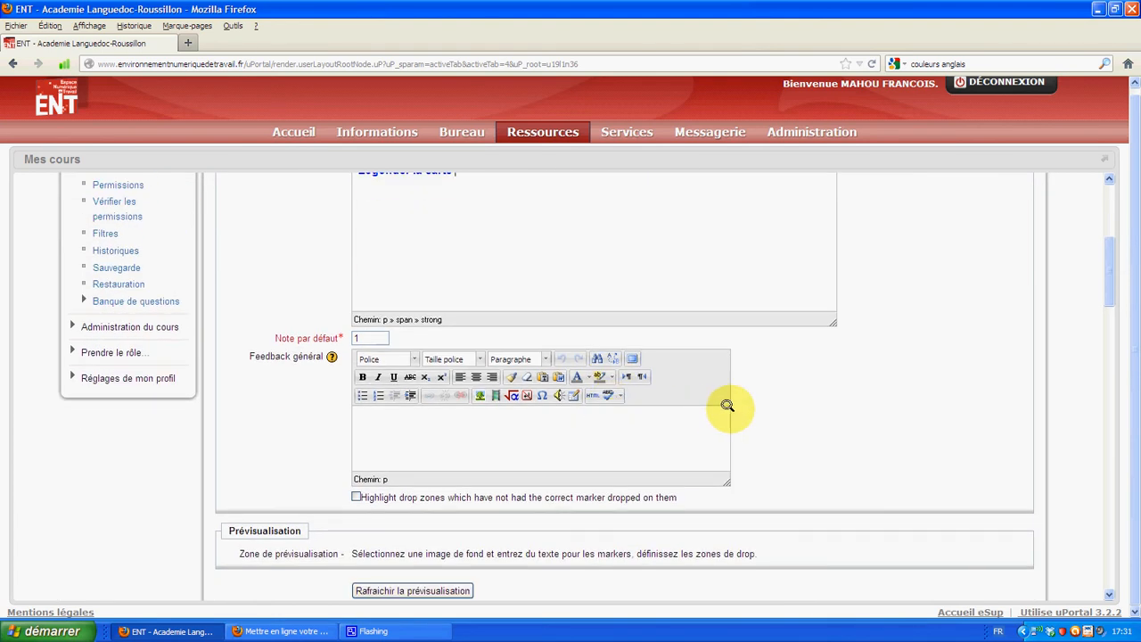
{"action": "scroll", "coordinate": [727, 406], "scroll_direction": "down", "scroll_amount": 4}
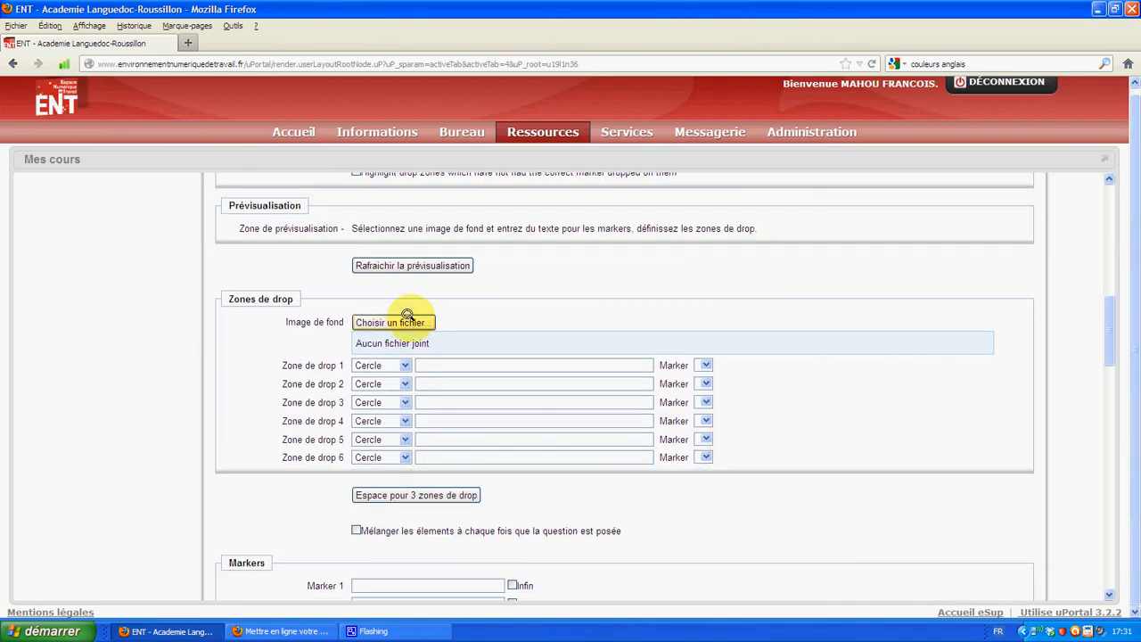
{"action": "left_click", "coordinate": [407, 321]}
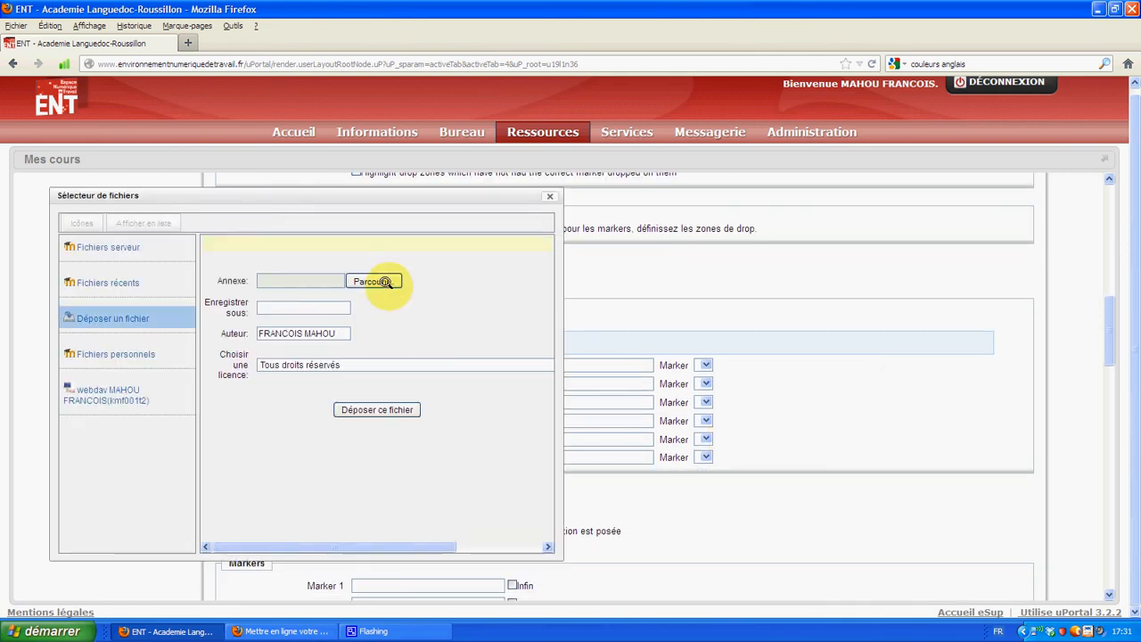
{"action": "left_click", "coordinate": [383, 273]}
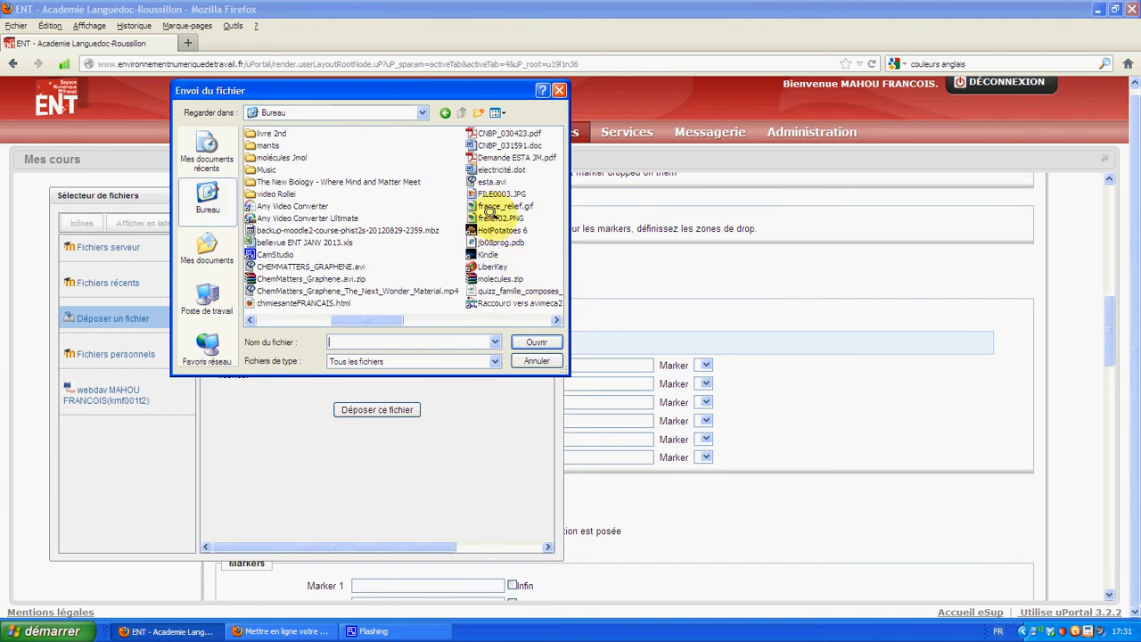
{"action": "left_click", "coordinate": [489, 214]}
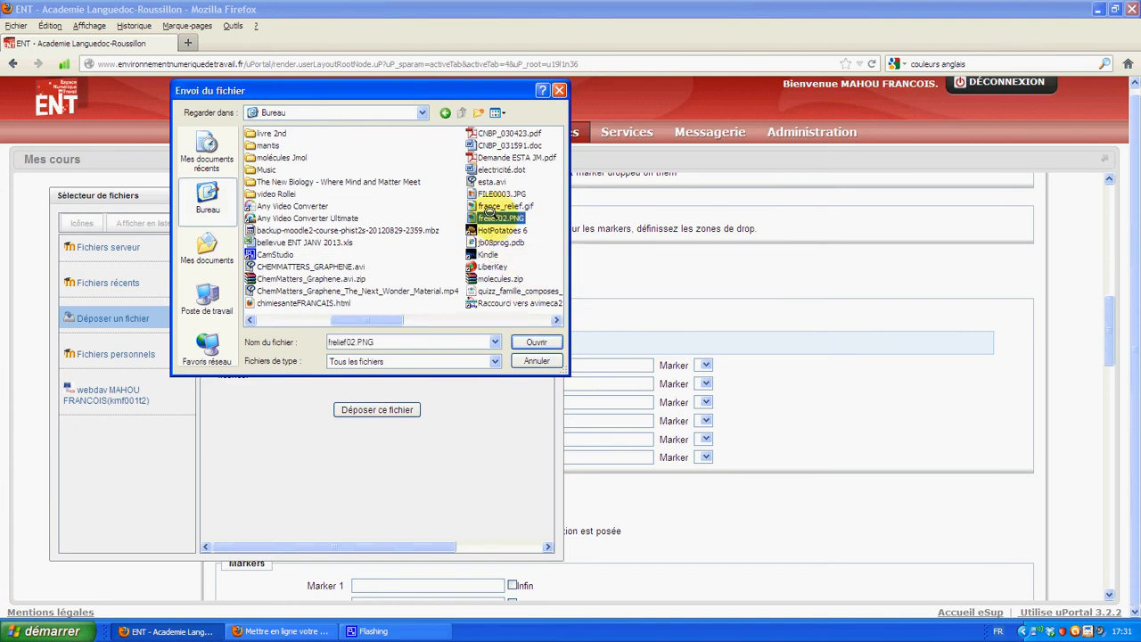
{"action": "left_click", "coordinate": [491, 190]}
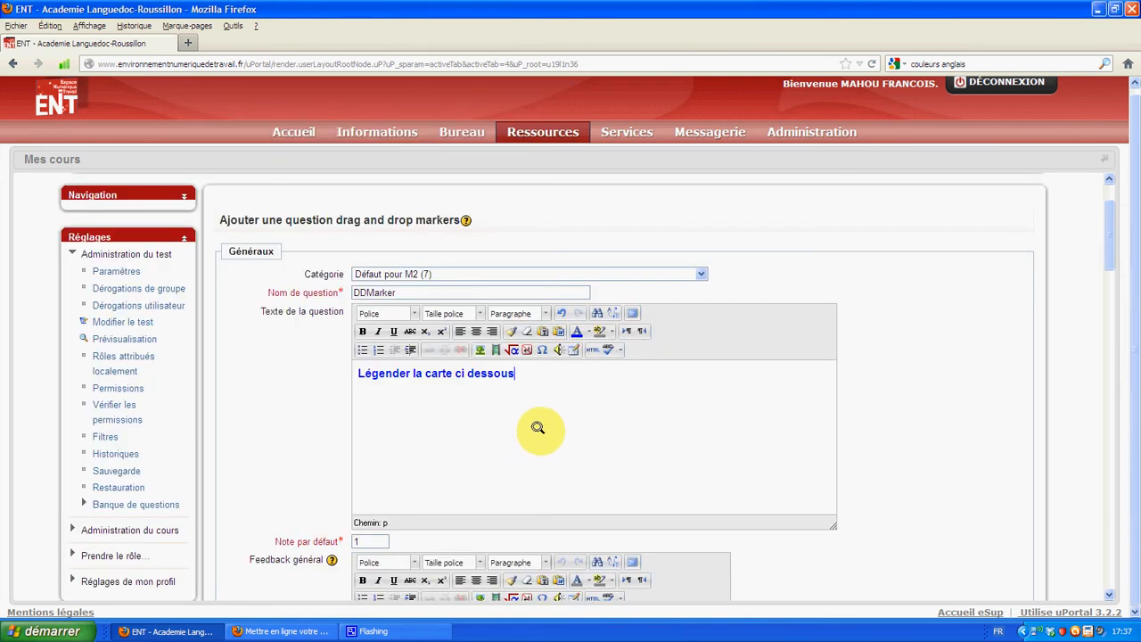
Upload france_relief.gif from the desktop as the background image for the drop zones
{"action": "scroll", "coordinate": [537, 428], "scroll_direction": "down", "scroll_amount": 5}
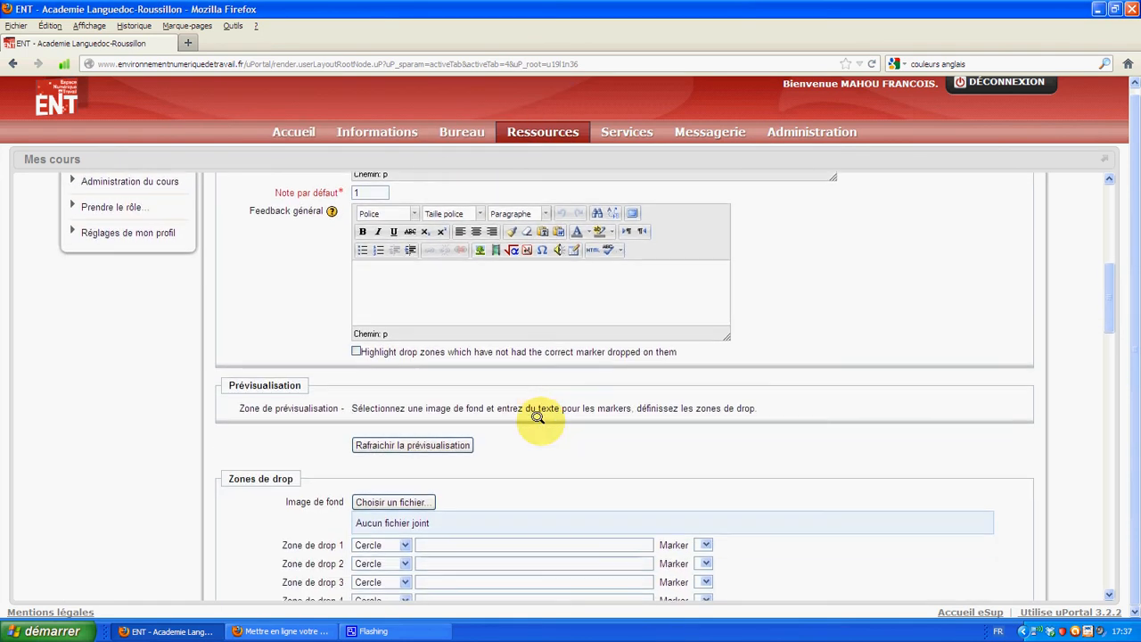
{"action": "scroll", "coordinate": [538, 417], "scroll_direction": "down", "scroll_amount": 1}
{"action": "left_click", "coordinate": [408, 443]}
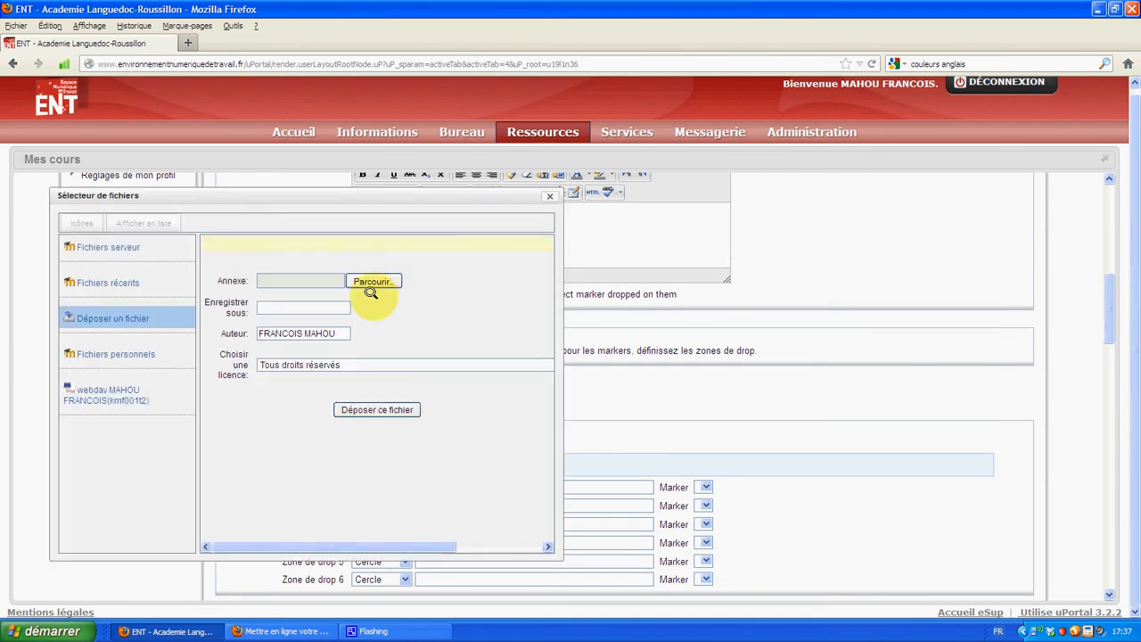
{"action": "left_click", "coordinate": [371, 283]}
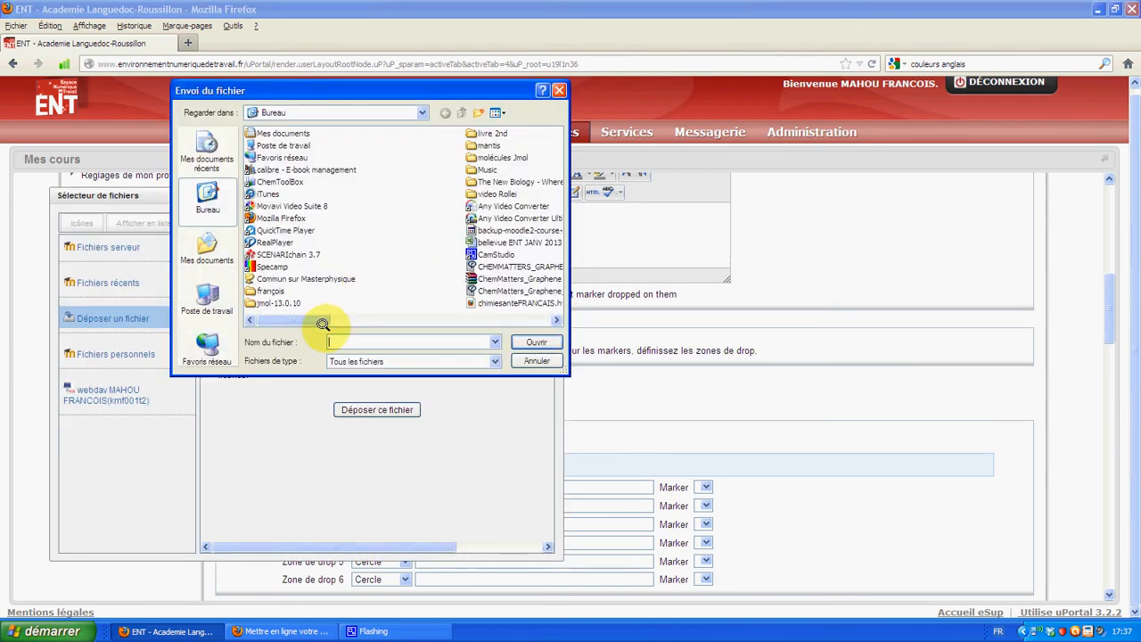
{"action": "left_click", "coordinate": [555, 318]}
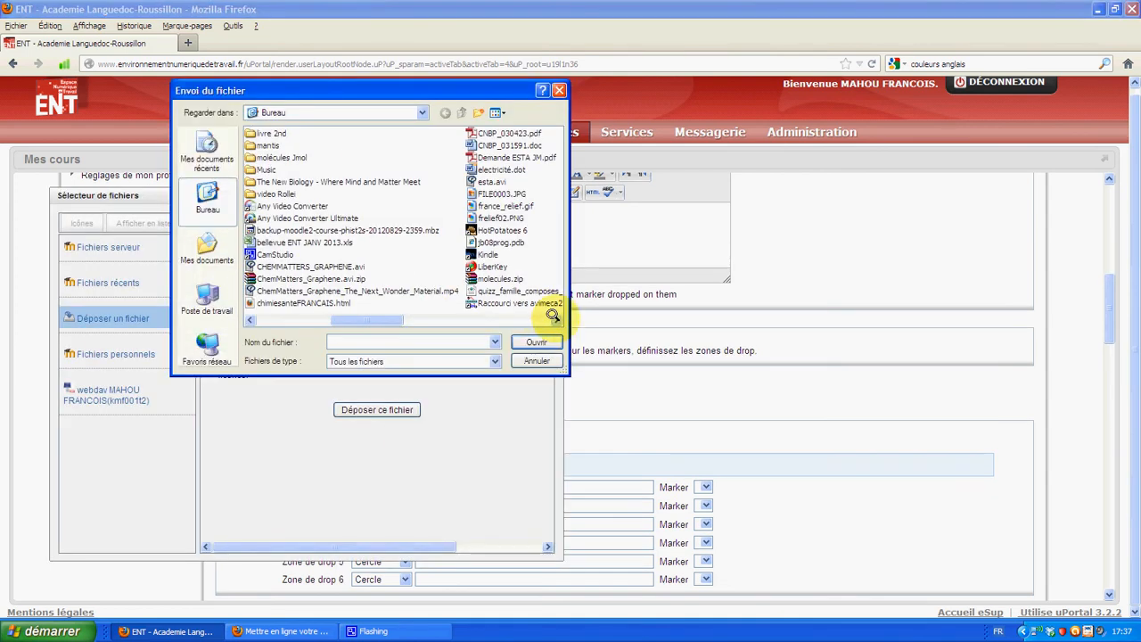
{"action": "left_click", "coordinate": [554, 318]}
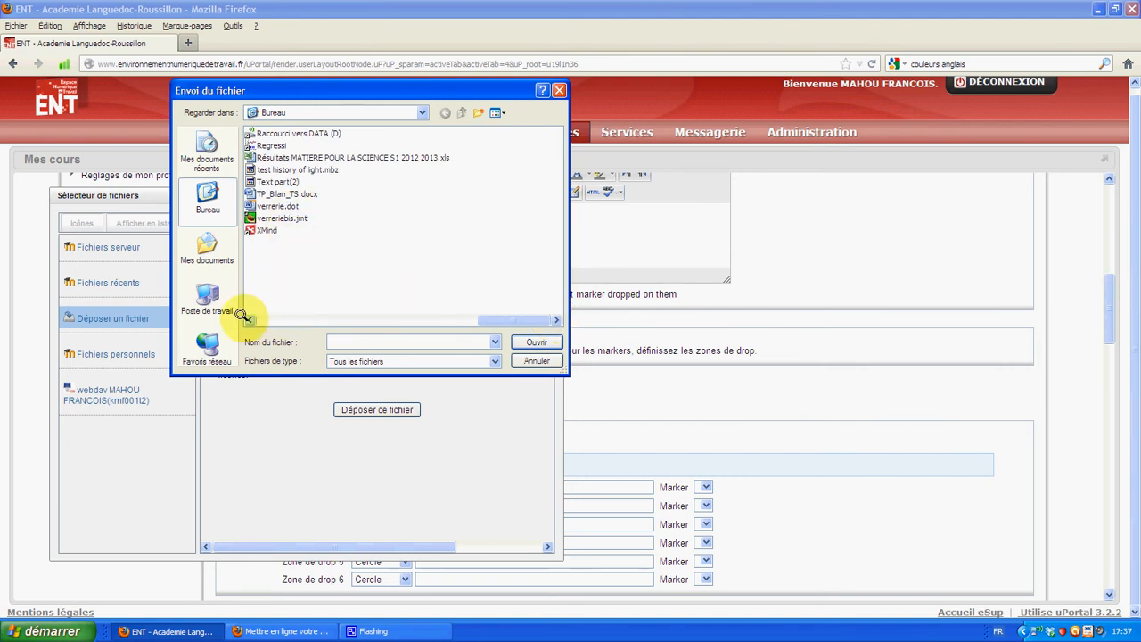
{"action": "left_click", "coordinate": [249, 318]}
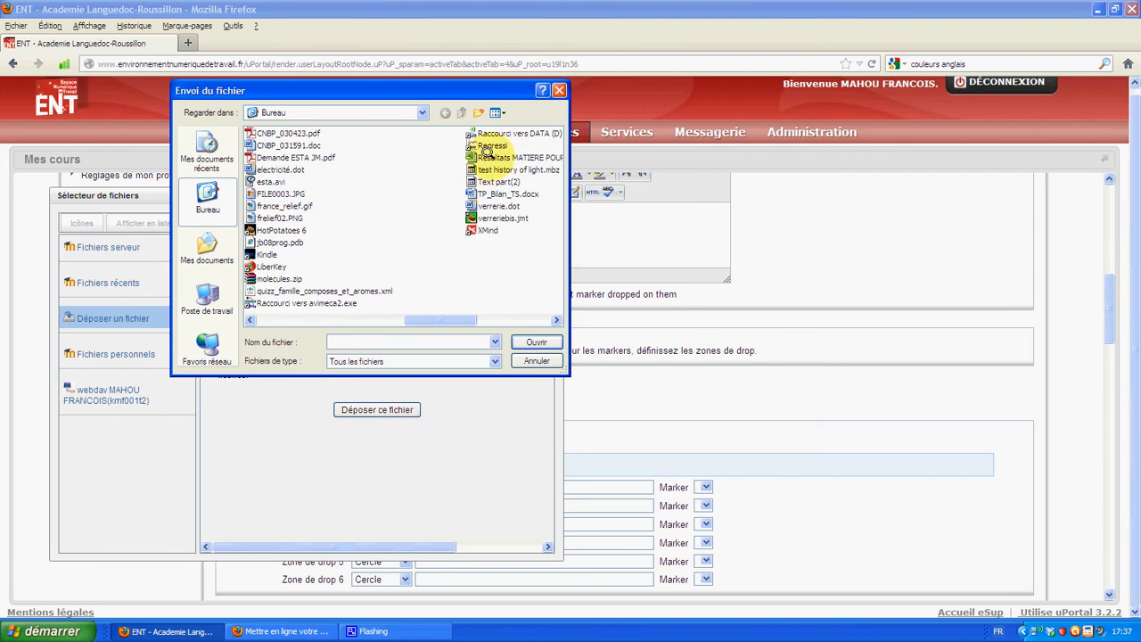
{"action": "left_click", "coordinate": [276, 205]}
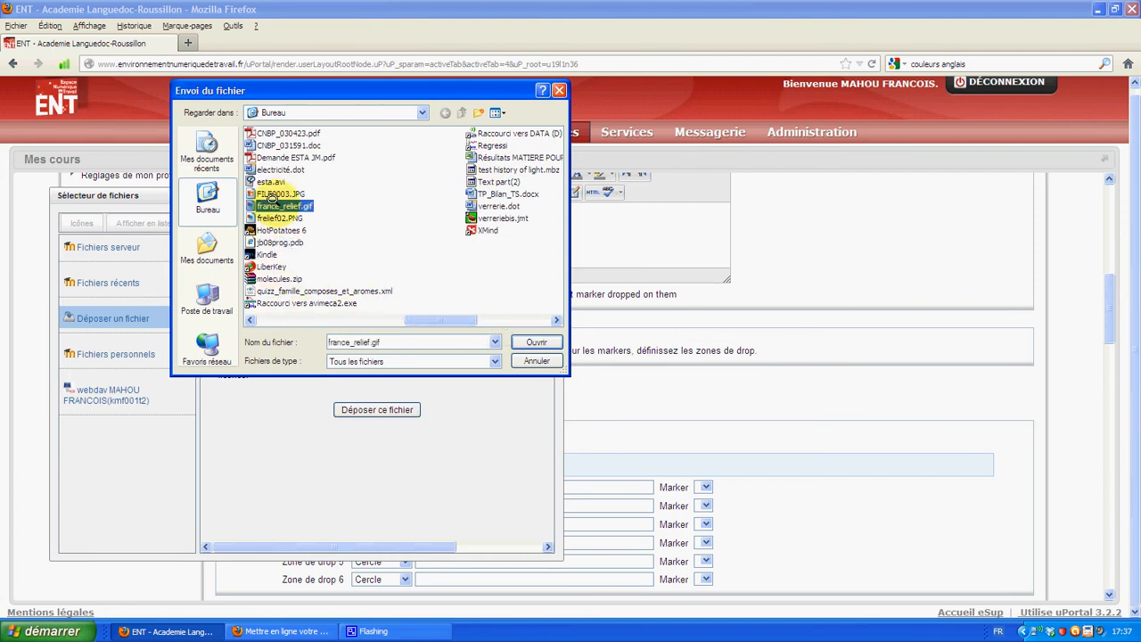
{"action": "left_click", "coordinate": [534, 341]}
{"action": "left_click", "coordinate": [377, 409]}
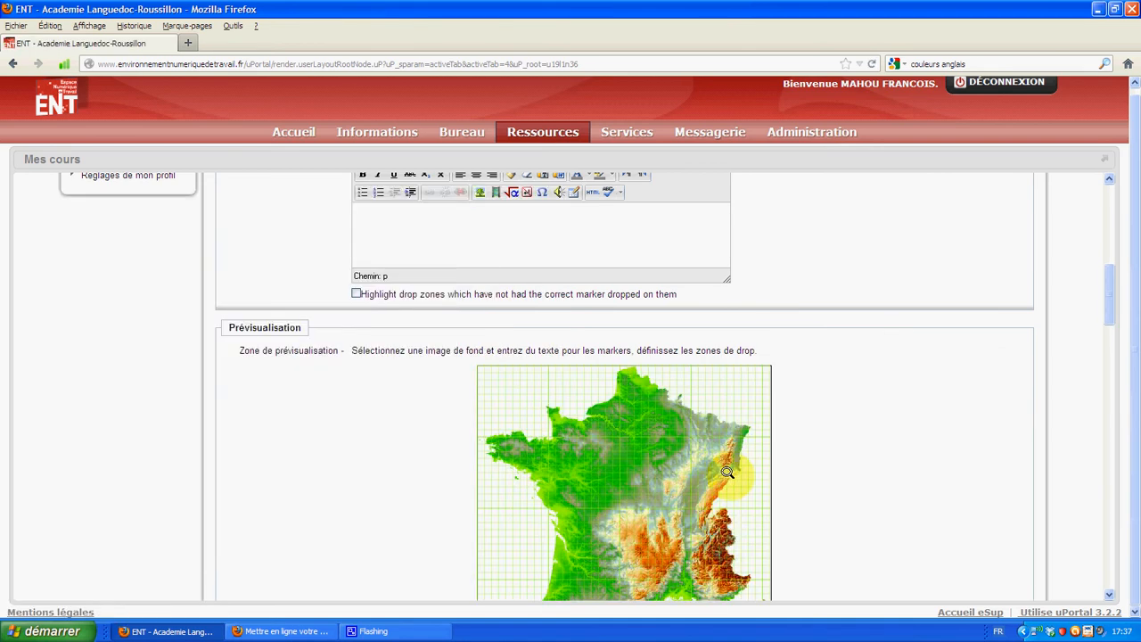
Fill in the first three markers with the texts Massif central, Alpes and Pyrenées
{"action": "scroll", "coordinate": [848, 457], "scroll_direction": "down", "scroll_amount": 2}
{"action": "scroll", "coordinate": [848, 457], "scroll_direction": "down", "scroll_amount": 2}
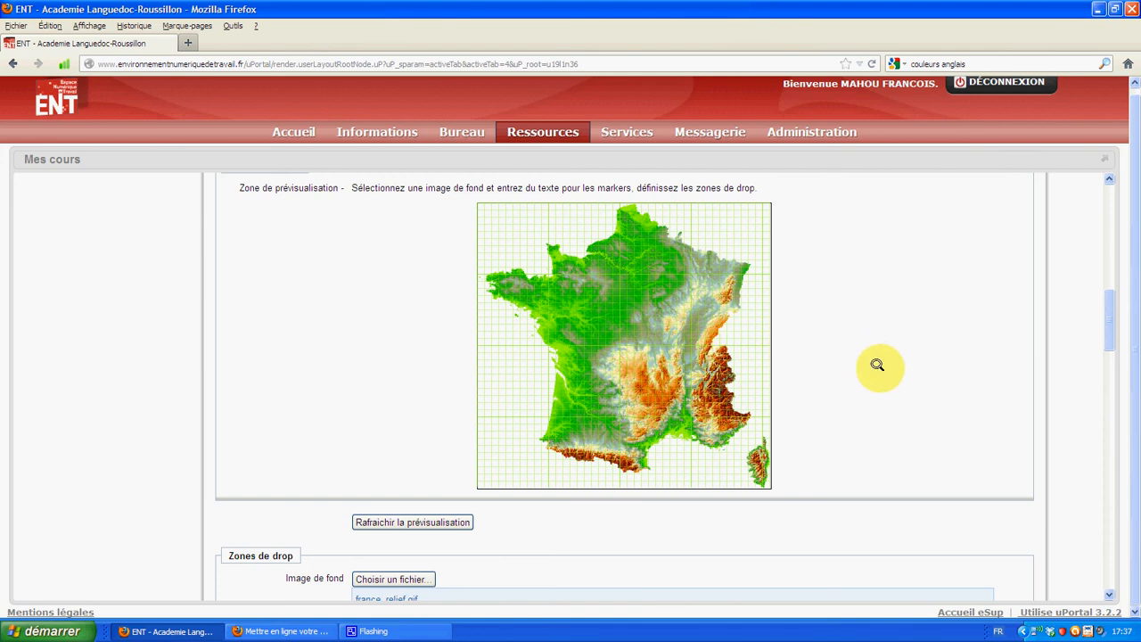
{"action": "scroll", "coordinate": [877, 363], "scroll_direction": "down", "scroll_amount": 2}
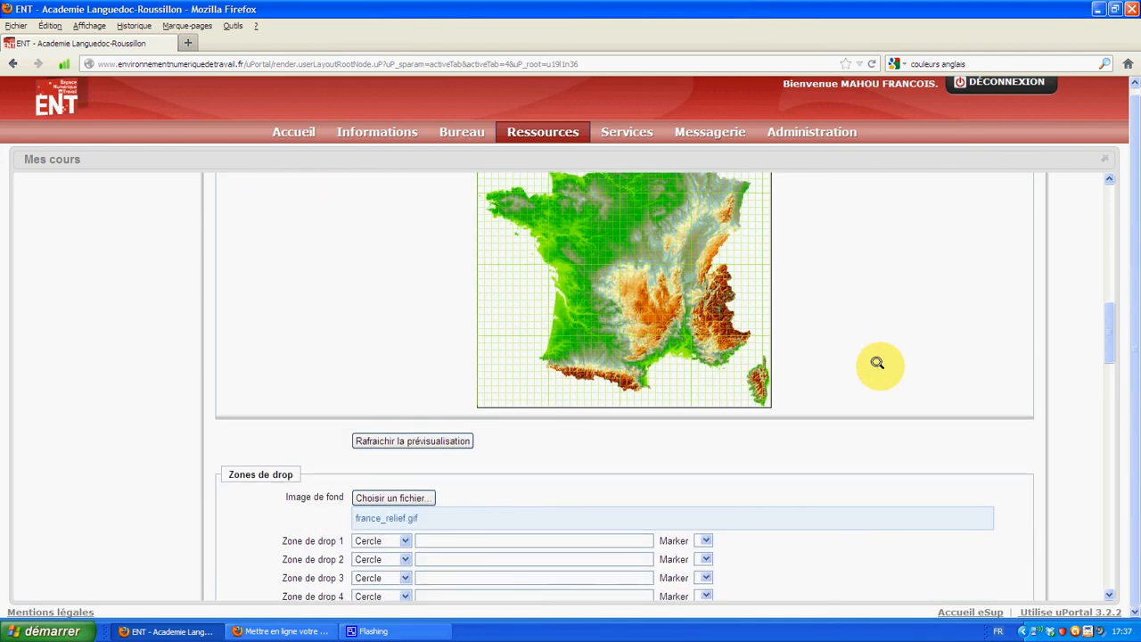
{"action": "scroll", "coordinate": [878, 363], "scroll_direction": "down", "scroll_amount": 4}
{"action": "scroll", "coordinate": [878, 363], "scroll_direction": "down", "scroll_amount": 4}
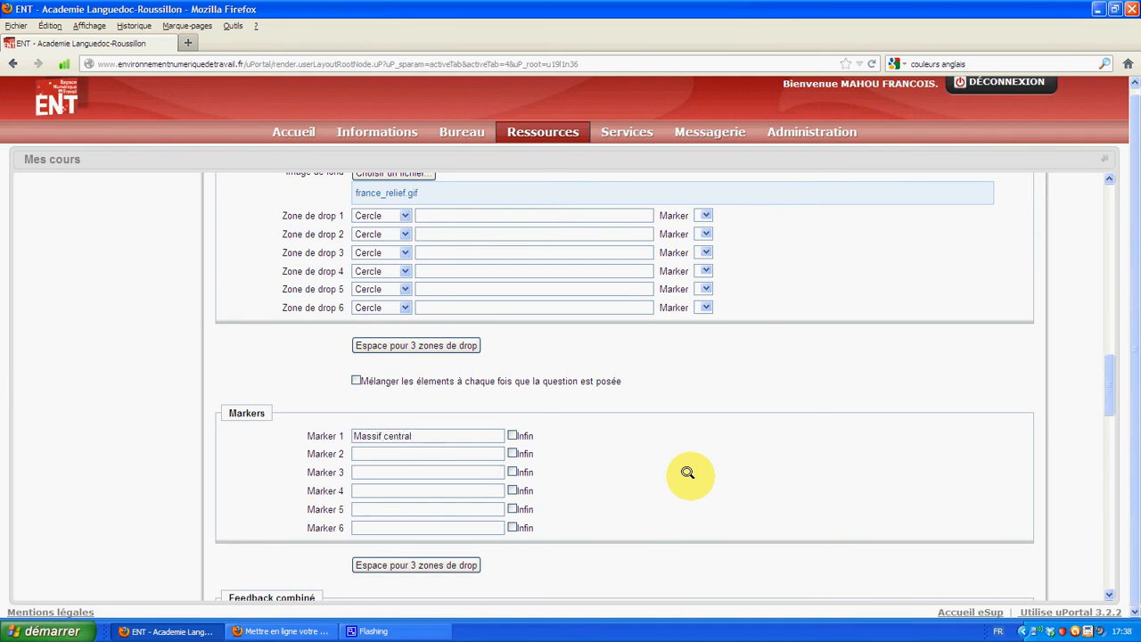
{"action": "key", "text": "Tab"}
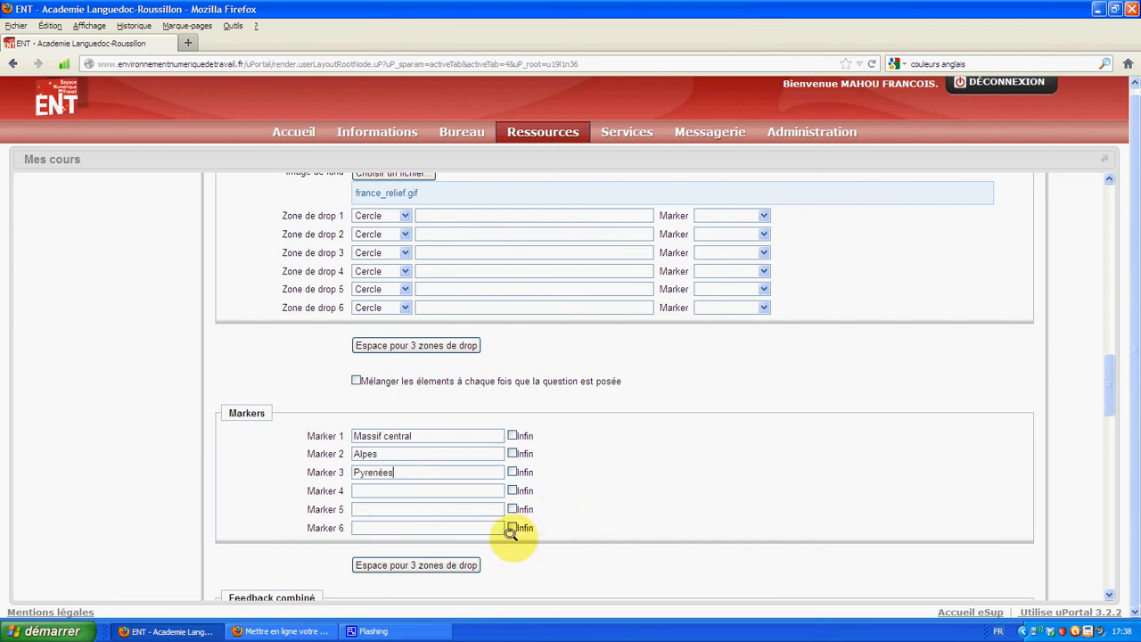
Assign the Massif central marker to the circular drop zone 1
{"action": "scroll", "coordinate": [647, 462], "scroll_direction": "up", "scroll_amount": 2}
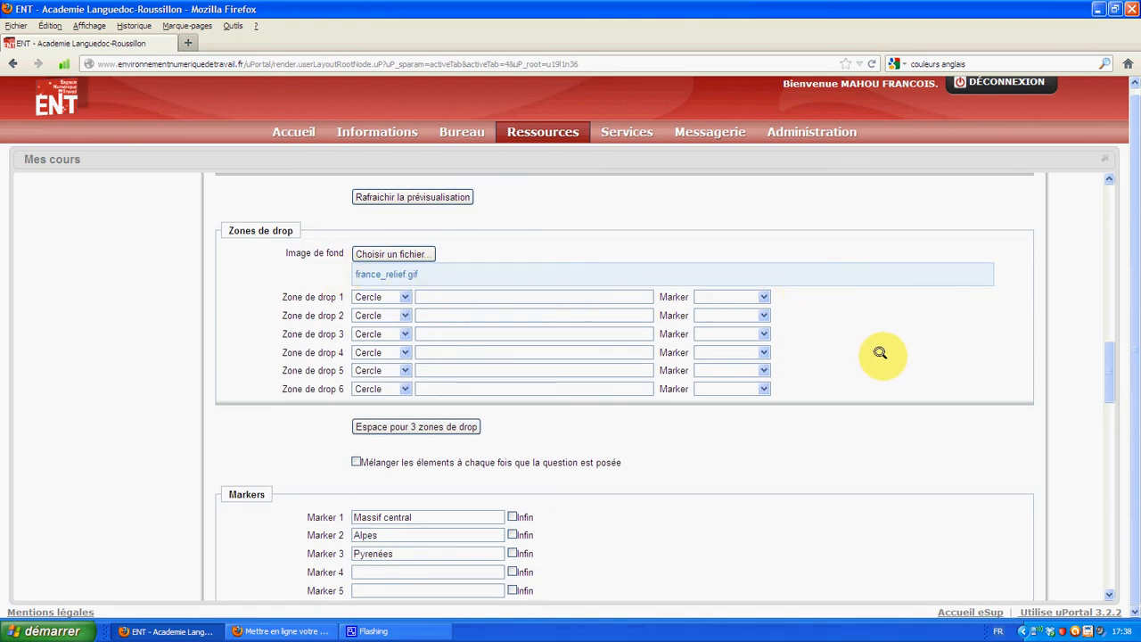
{"action": "left_click", "coordinate": [762, 296]}
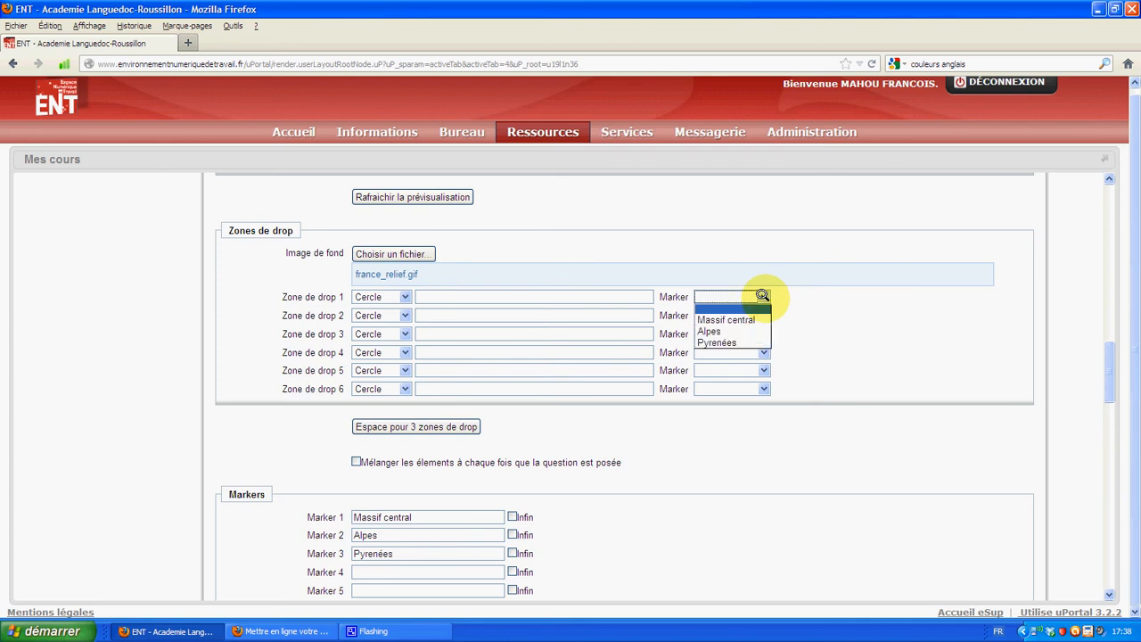
{"action": "scroll", "coordinate": [749, 334], "scroll_direction": "up", "scroll_amount": 1}
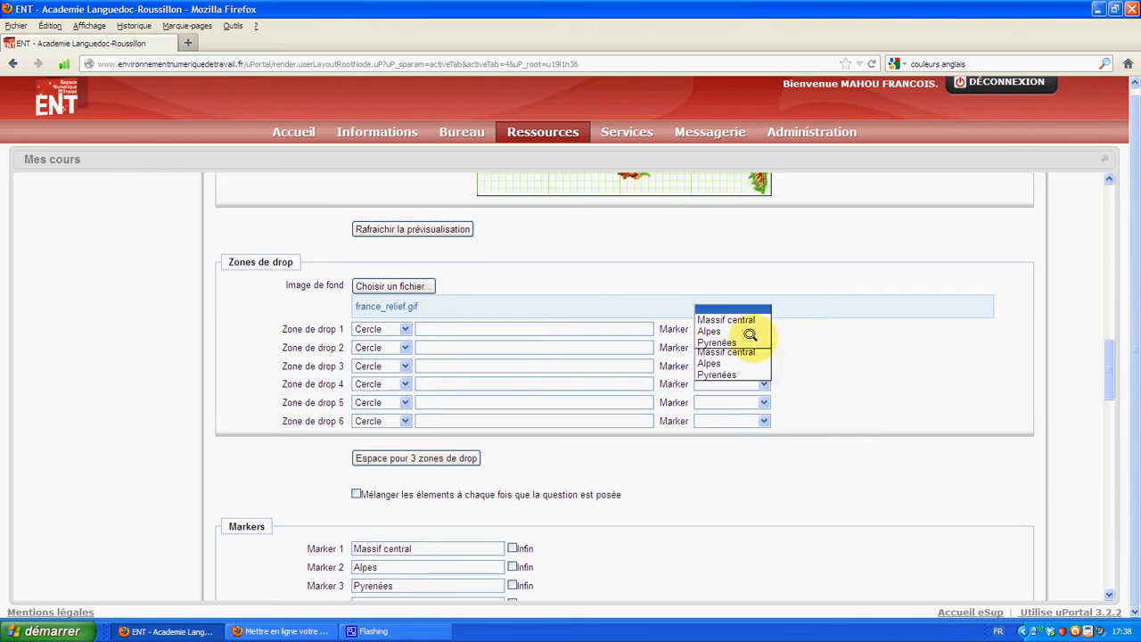
{"action": "left_click", "coordinate": [743, 351]}
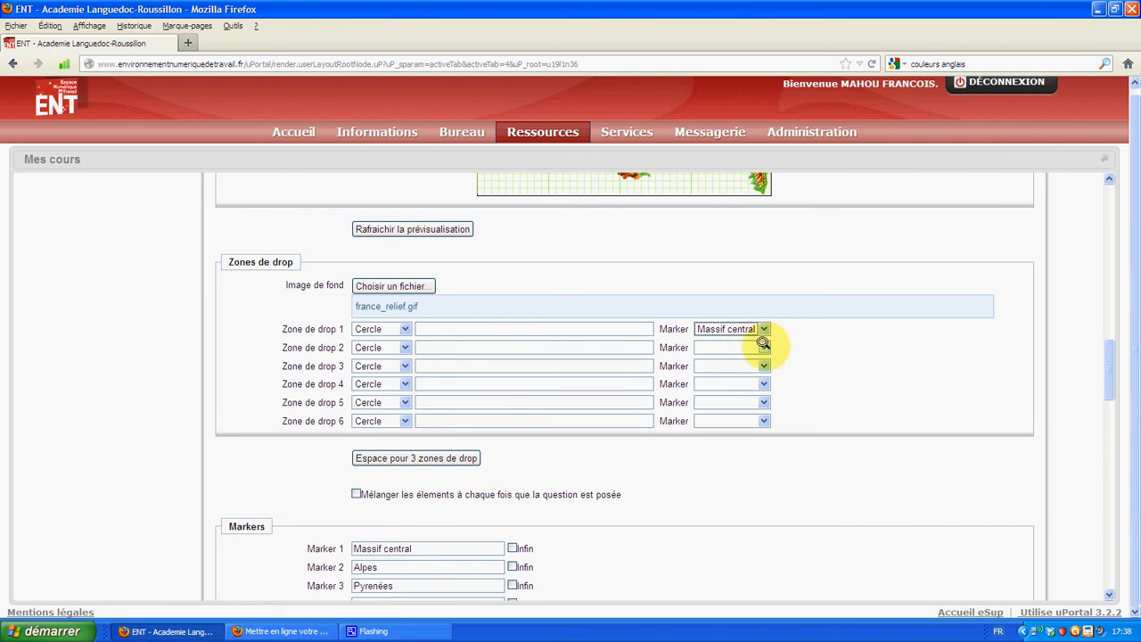
Set drop zone 2 to the Rectangle shape and assign the Pyrenées marker to it
{"action": "left_click", "coordinate": [406, 346]}
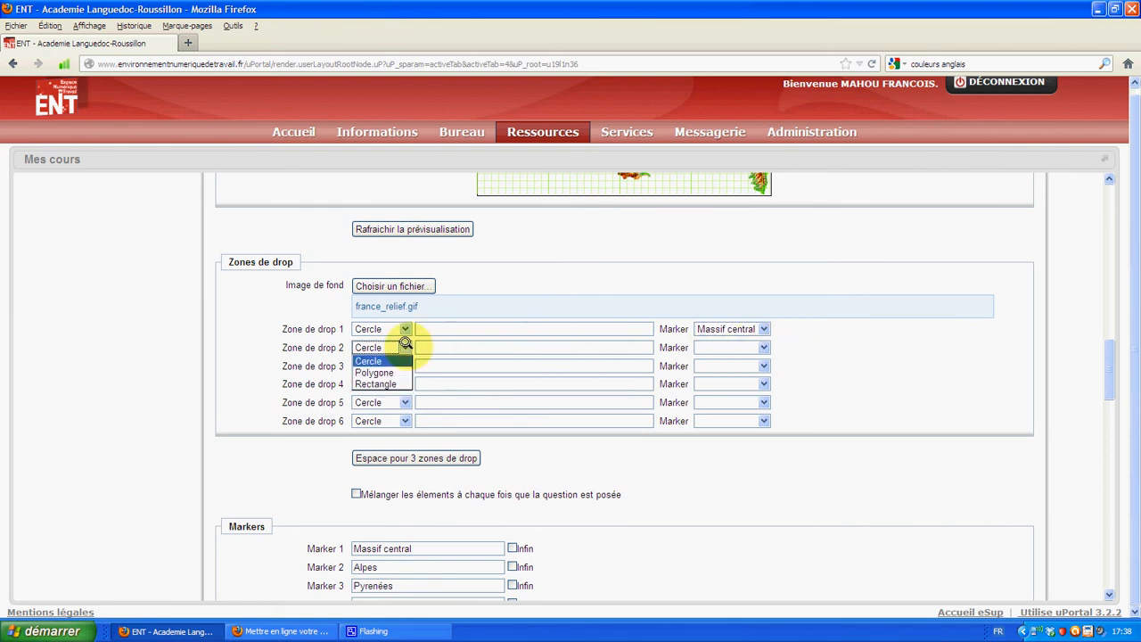
{"action": "left_click", "coordinate": [400, 384]}
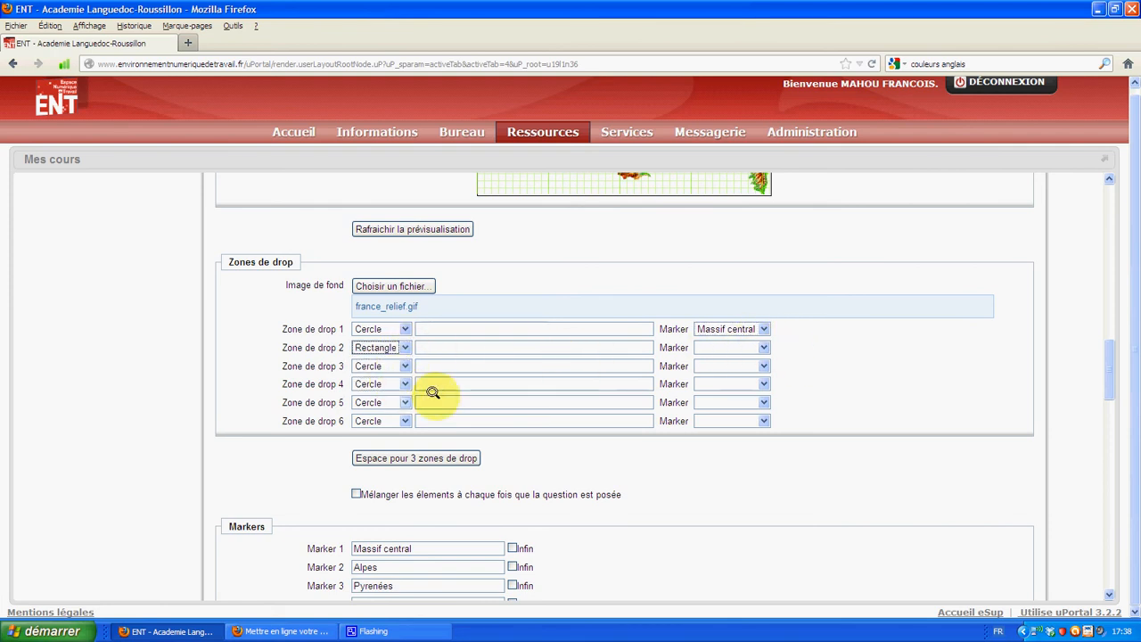
{"action": "left_click", "coordinate": [764, 348]}
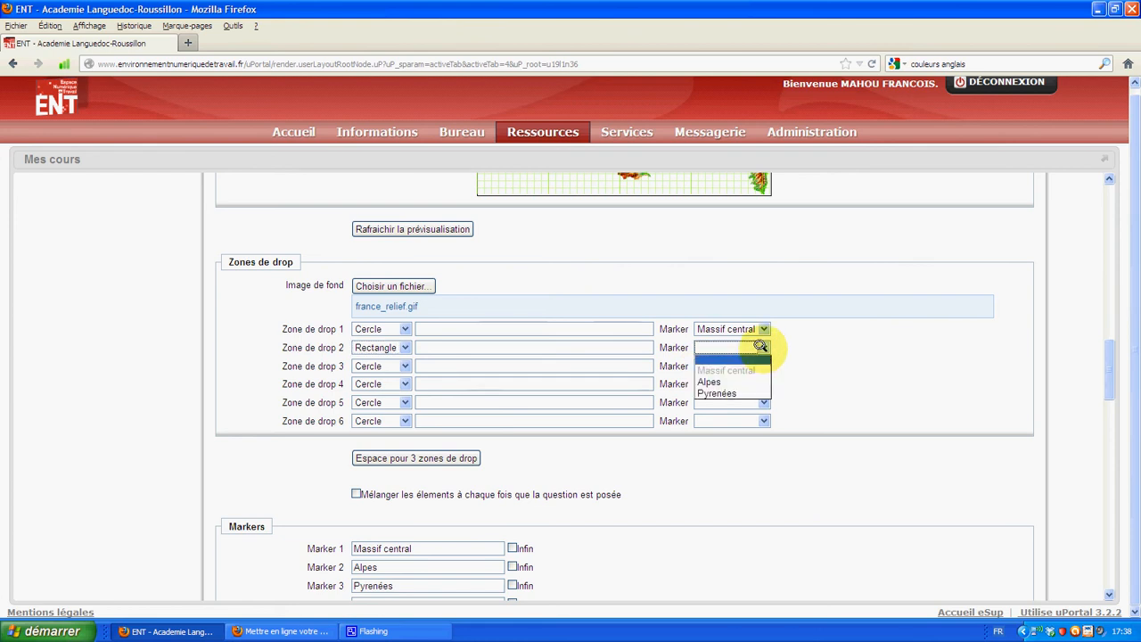
{"action": "left_click", "coordinate": [739, 393]}
Set drop zone 3 to the Polygone shape and assign the Alpes marker to it
{"action": "left_click", "coordinate": [401, 366]}
{"action": "left_click", "coordinate": [405, 385]}
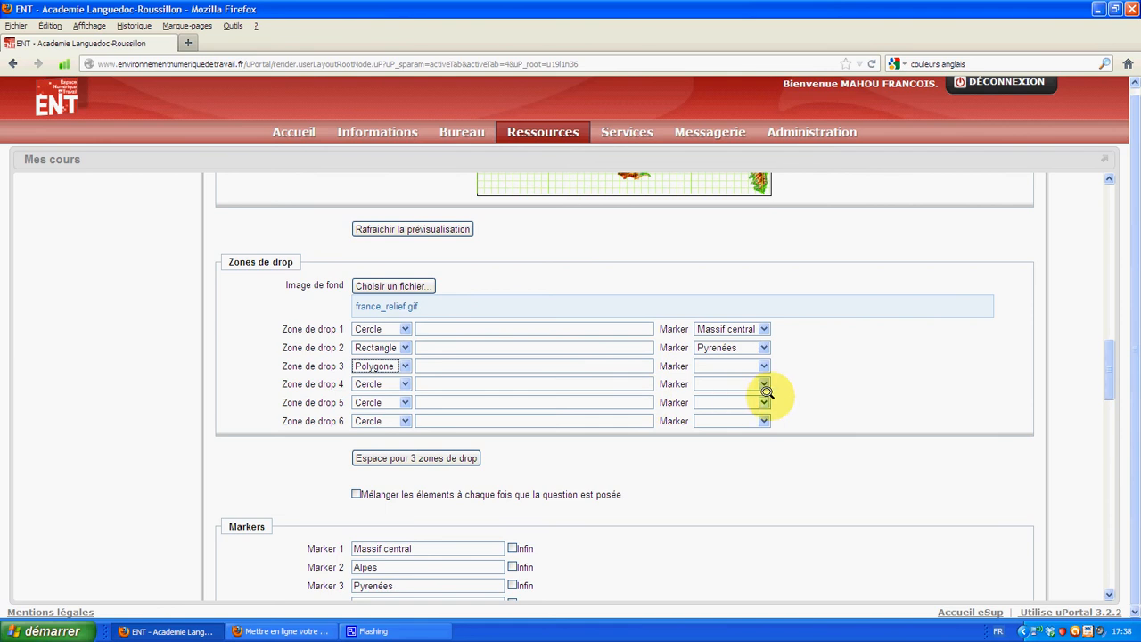
{"action": "left_click", "coordinate": [758, 365]}
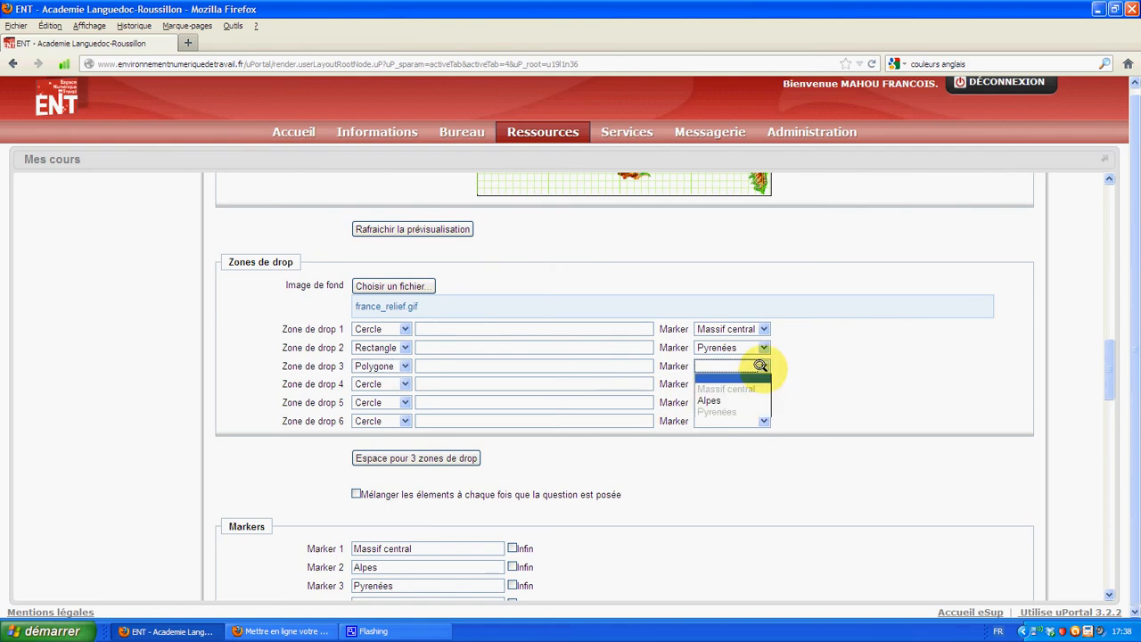
{"action": "left_click", "coordinate": [737, 400]}
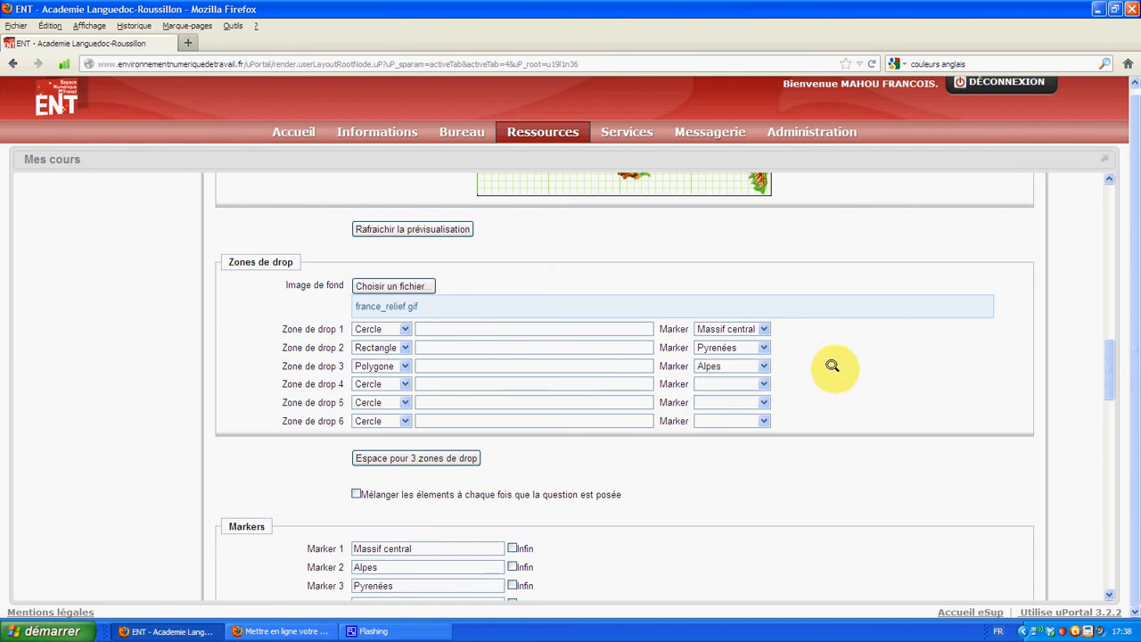
Place the Massif central marker over the central mountain area of the preview map to locate its drop zone
{"action": "scroll", "coordinate": [838, 358], "scroll_direction": "up", "scroll_amount": 2}
{"action": "scroll", "coordinate": [840, 356], "scroll_direction": "up", "scroll_amount": 6}
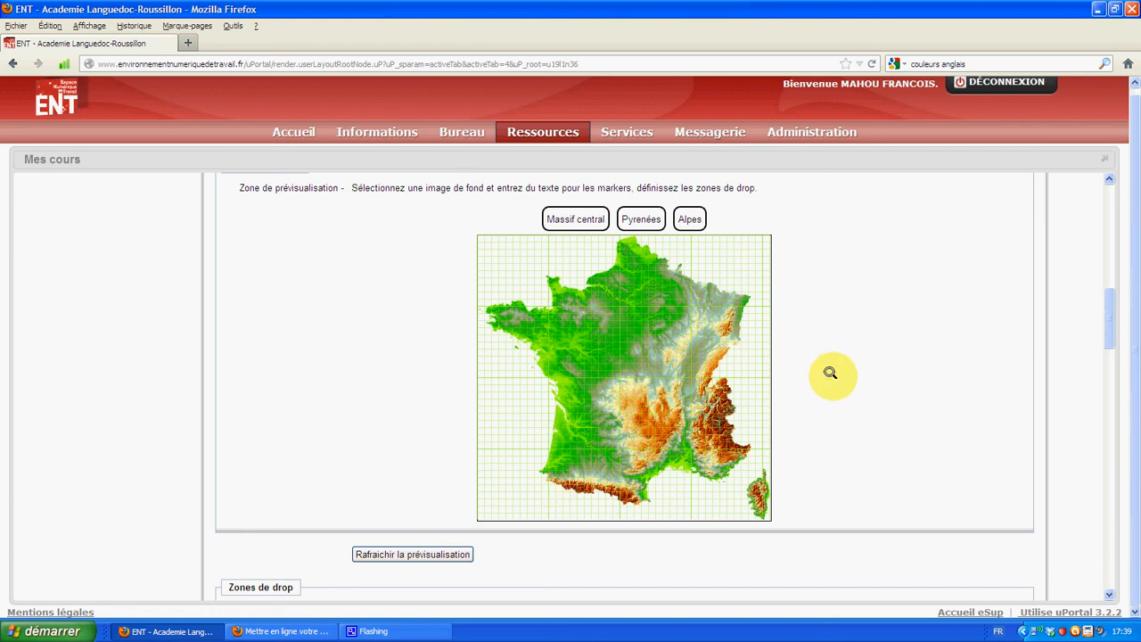
{"action": "scroll", "coordinate": [830, 372], "scroll_direction": "down", "scroll_amount": 2}
{"action": "scroll", "coordinate": [830, 372], "scroll_direction": "down", "scroll_amount": 2}
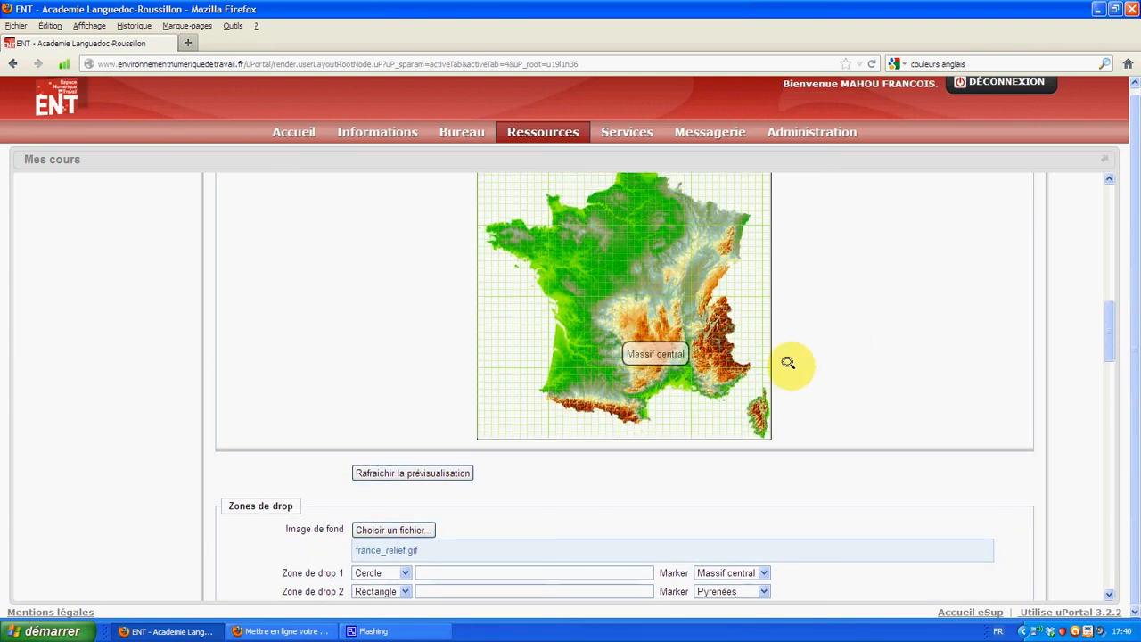
{"action": "scroll", "coordinate": [683, 330], "scroll_direction": "up", "scroll_amount": 2}
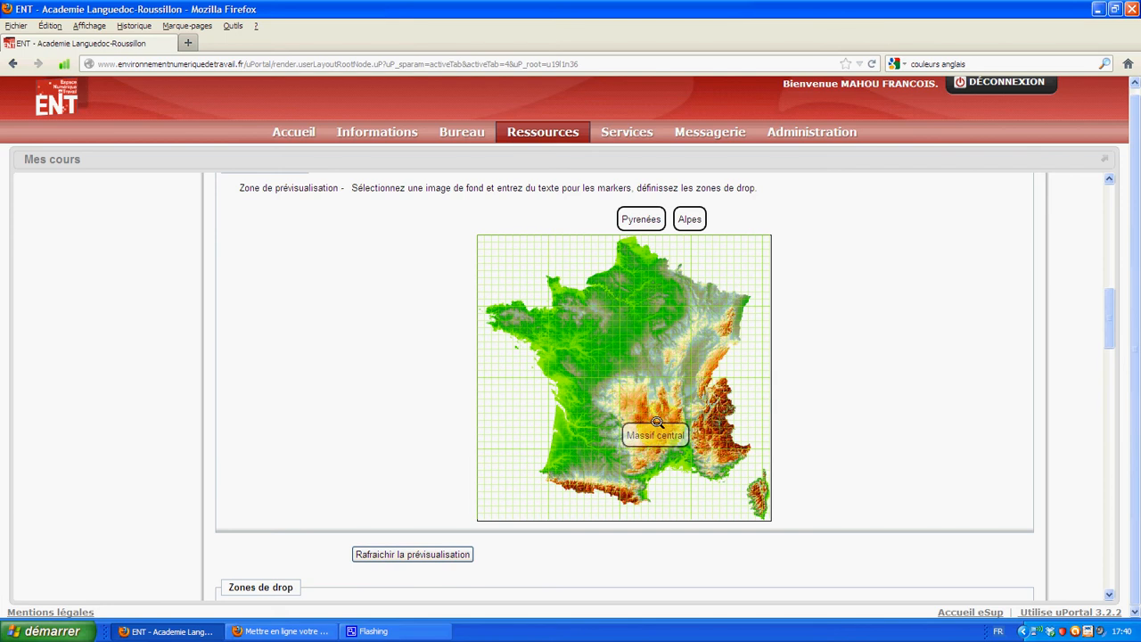
{"action": "left_click_drag", "start_coordinate": [656, 421], "coordinate": [642, 425]}
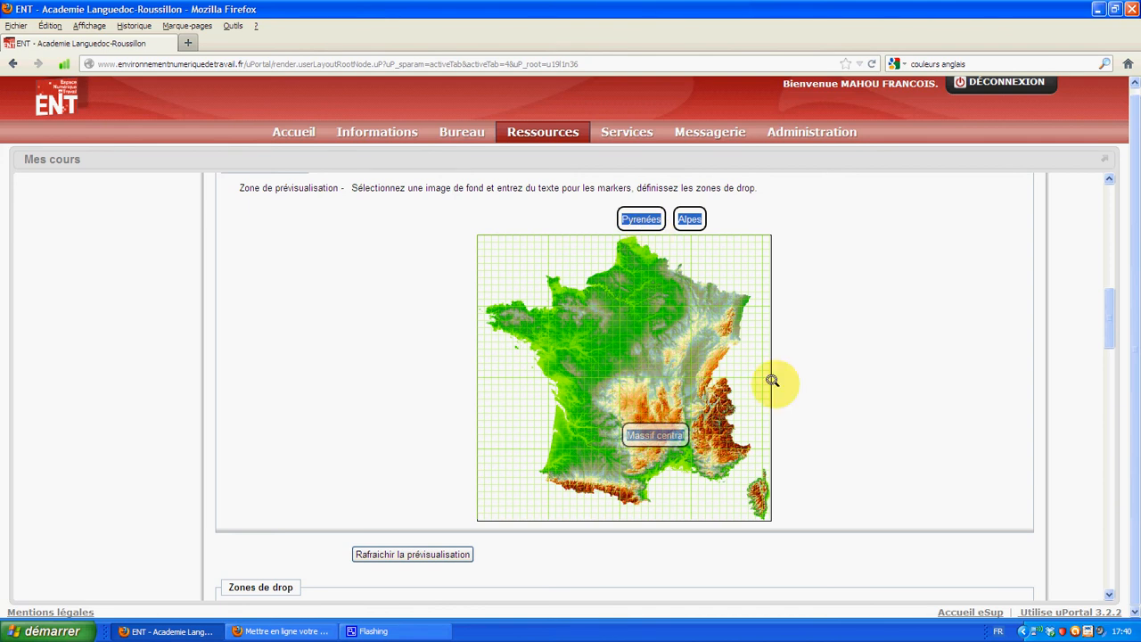
Define the Massif central circle in drop zone 1 with centre 250,270 and radius 50
{"action": "scroll", "coordinate": [793, 374], "scroll_direction": "down", "scroll_amount": 3}
{"action": "left_click", "coordinate": [445, 489]}
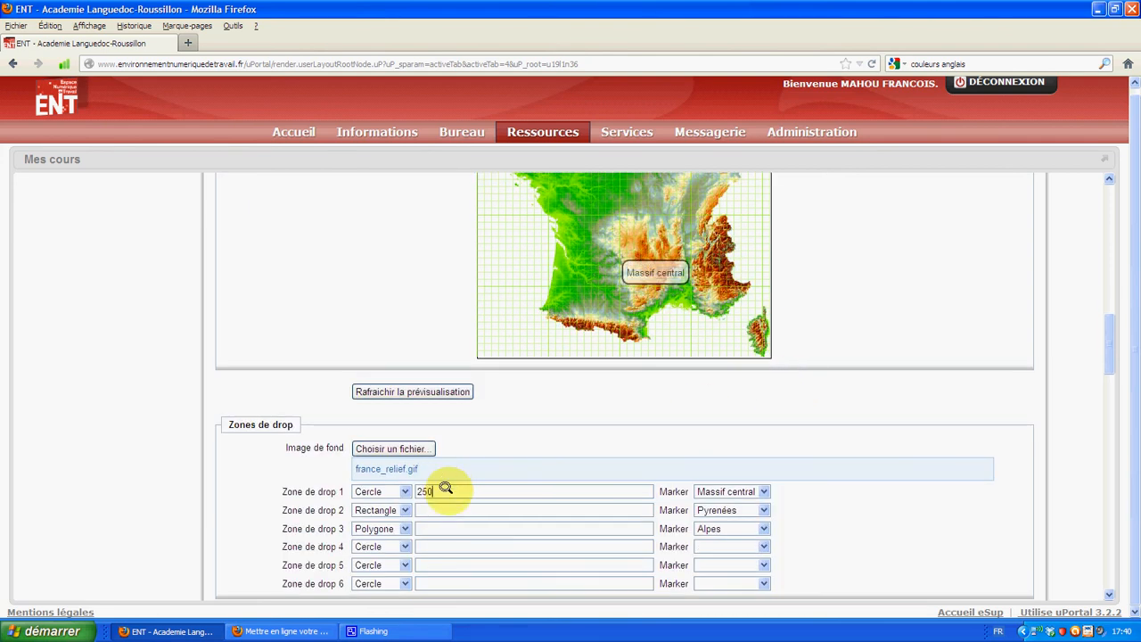
{"action": "scroll", "coordinate": [764, 344], "scroll_direction": "up", "scroll_amount": 3}
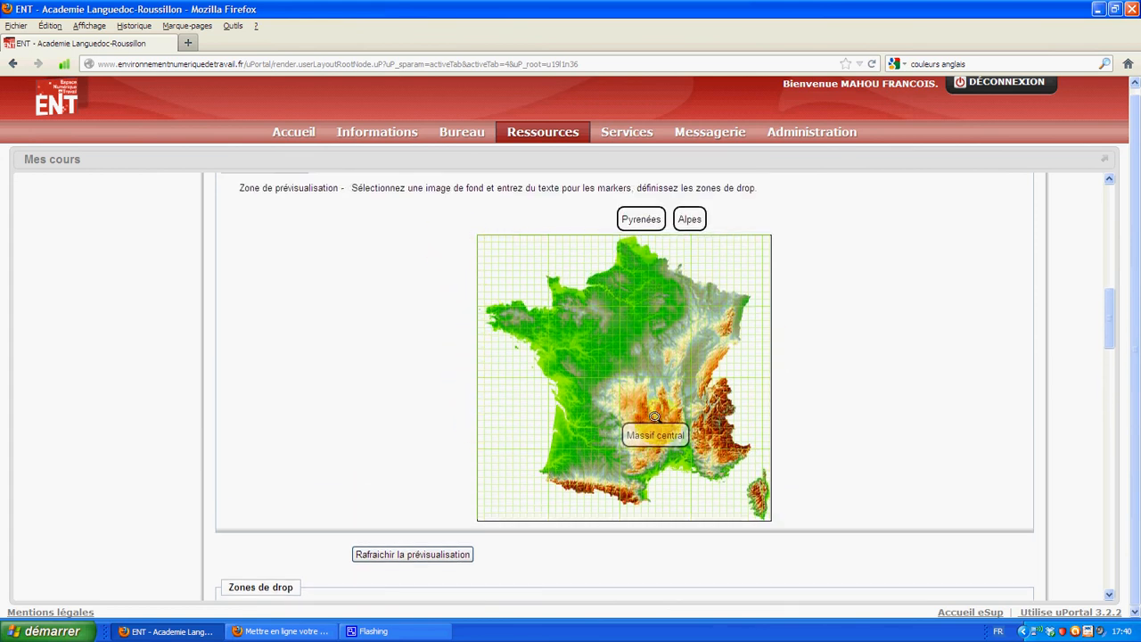
{"action": "scroll", "coordinate": [434, 474], "scroll_direction": "down", "scroll_amount": 3}
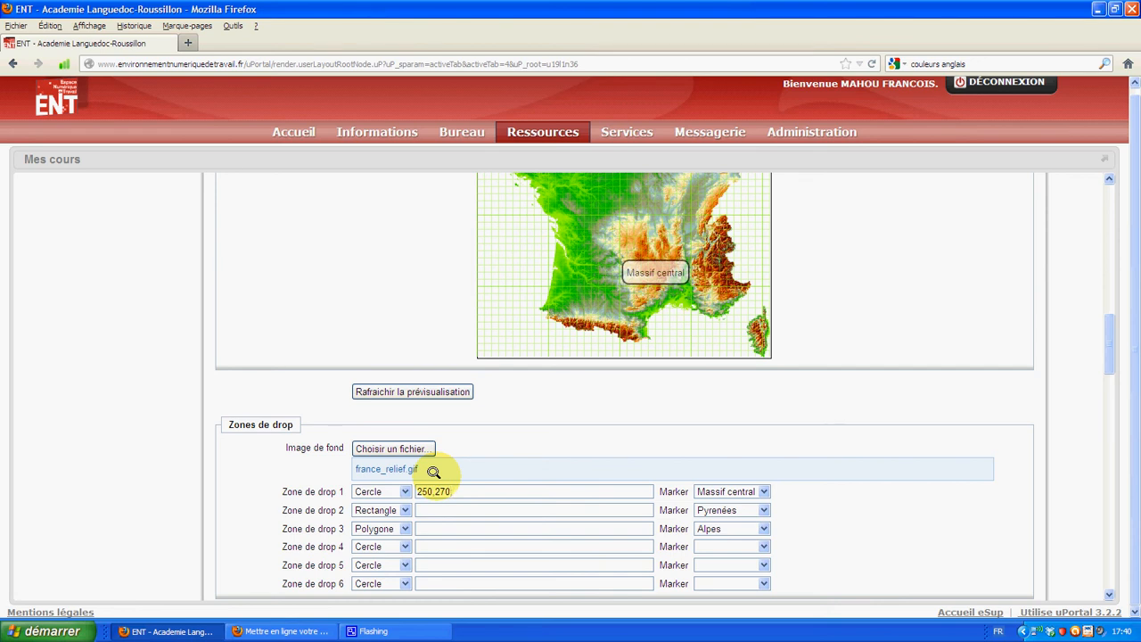
{"action": "type", "text": ";"}
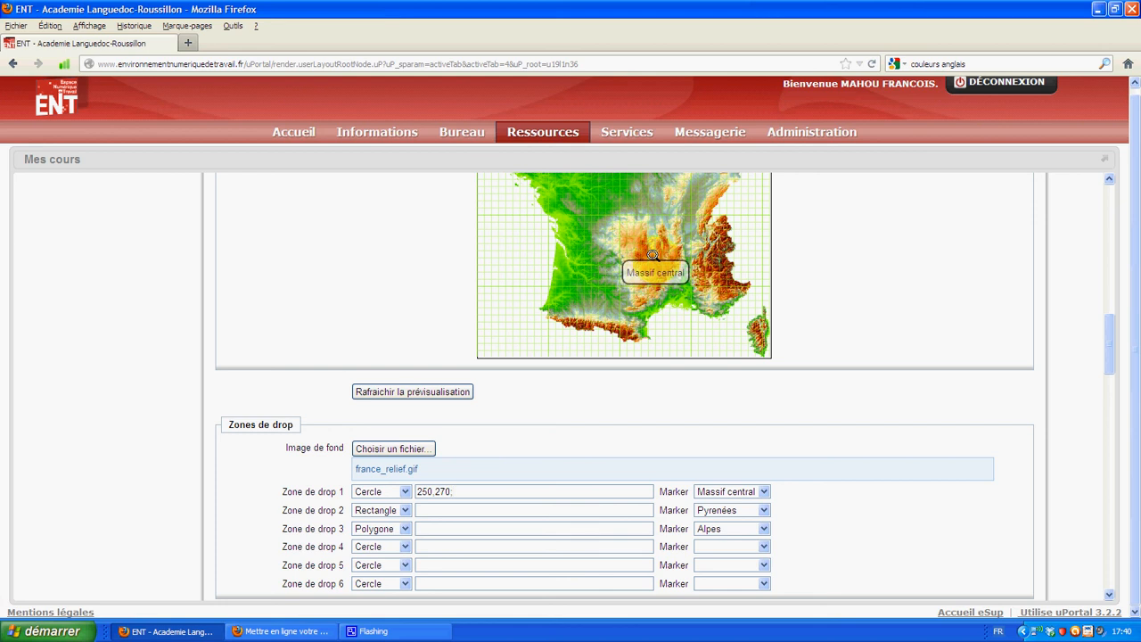
{"action": "type", "text": "50"}
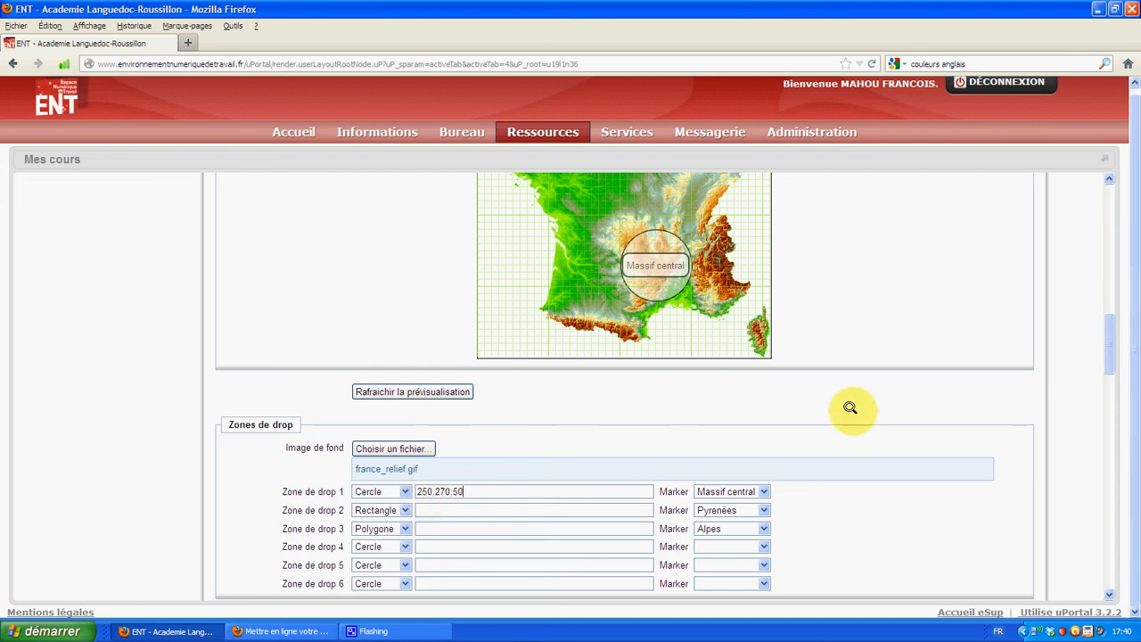
{"action": "left_click_drag", "start_coordinate": [1105, 343], "coordinate": [1104, 342]}
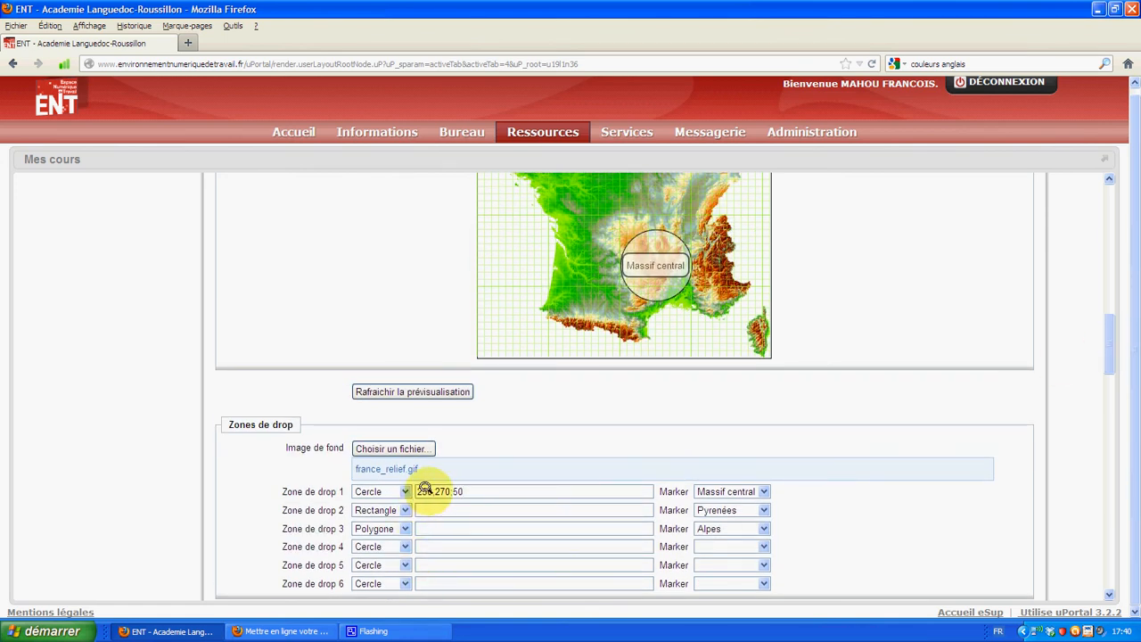
Try an x coordinate of 300 for the circle in drop zone 1, and restore it to 250
{"action": "left_click_drag", "start_coordinate": [428, 491], "coordinate": [415, 494]}
{"action": "type", "text": "3"}
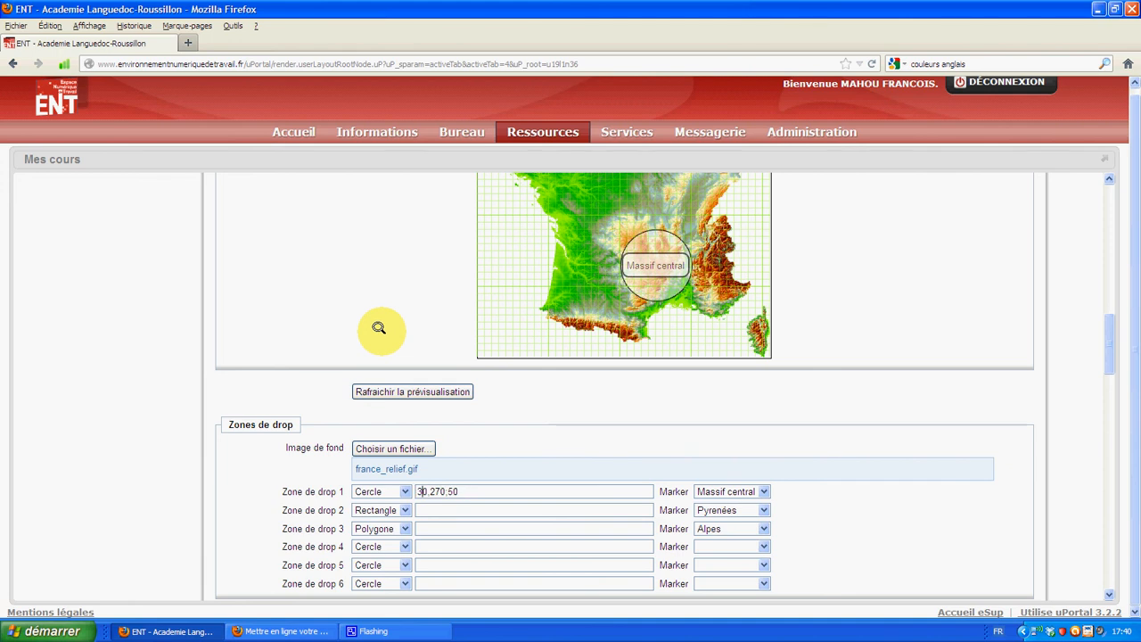
{"action": "type", "text": "00"}
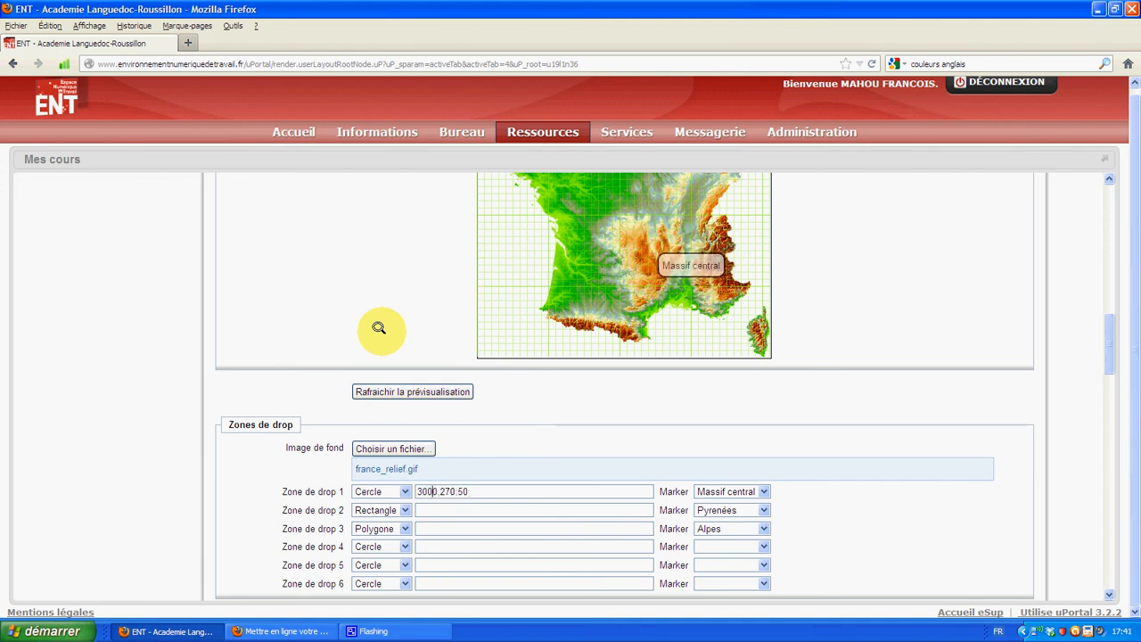
{"action": "key", "text": "Delete"}
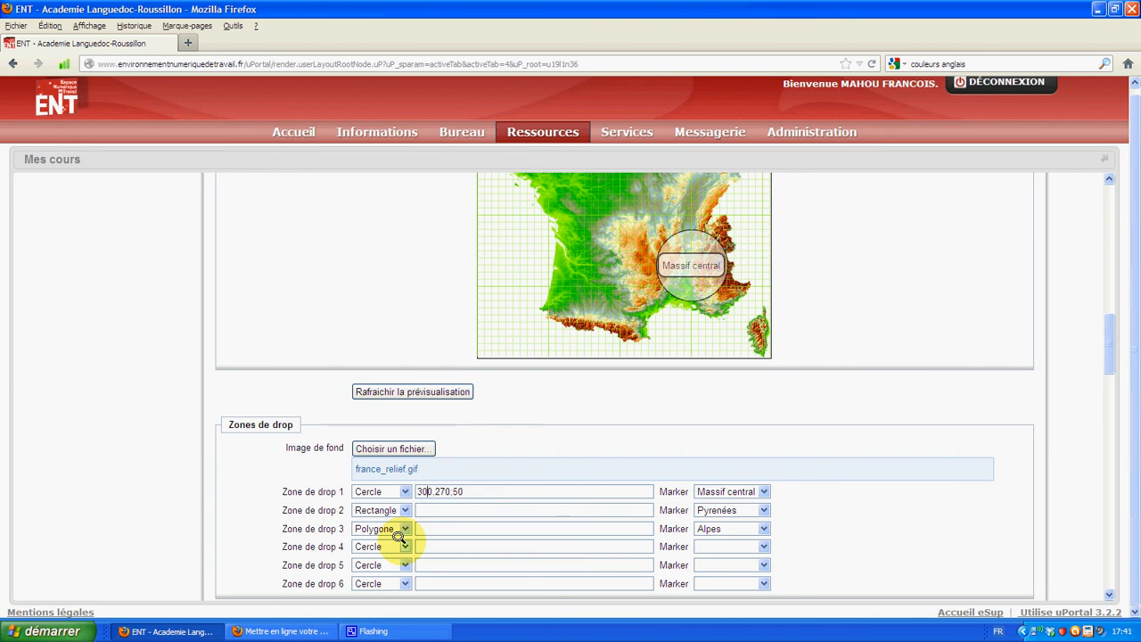
{"action": "key", "text": "BackSpace"}
{"action": "key", "text": "BackSpace"}
{"action": "type", "text": "25"}
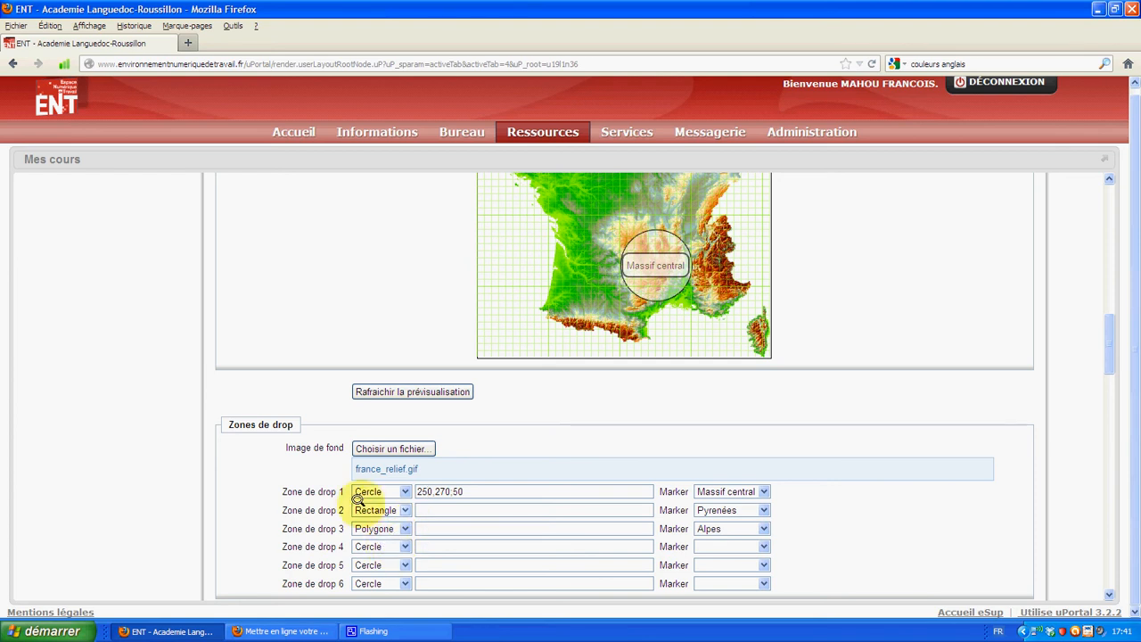
Adjust the circle in drop zone 1 to coordinates 230,270;60 so it covers the Massif central
{"action": "key", "text": "BackSpace"}
{"action": "key", "text": "BackSpace"}
{"action": "type", "text": "24"}
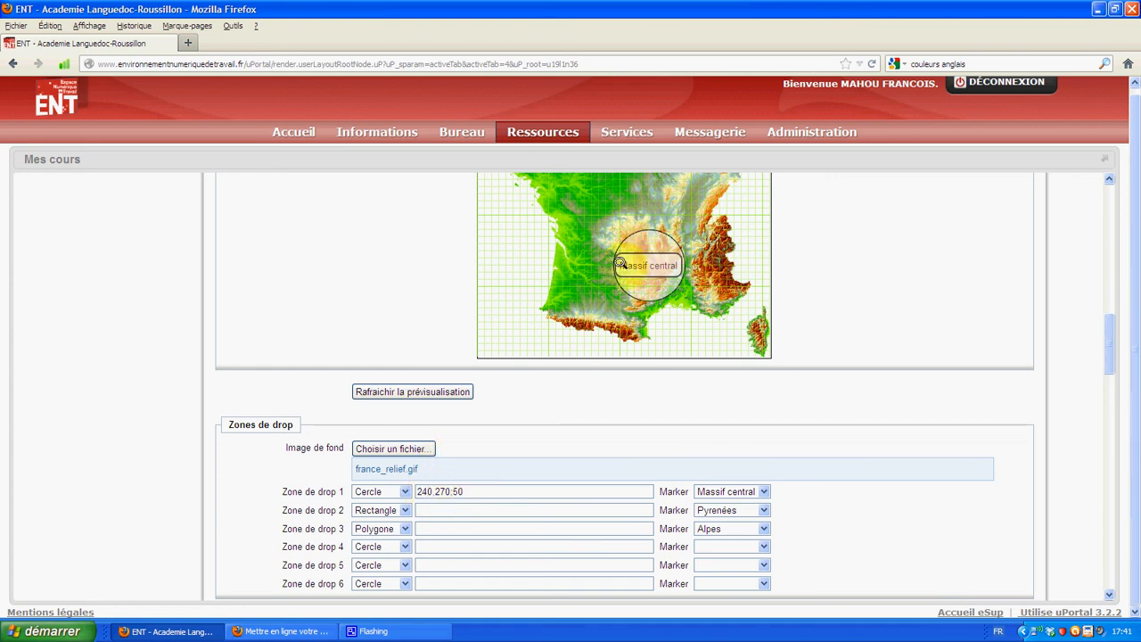
{"action": "key", "text": "BackSpace"}
{"action": "type", "text": "6"}
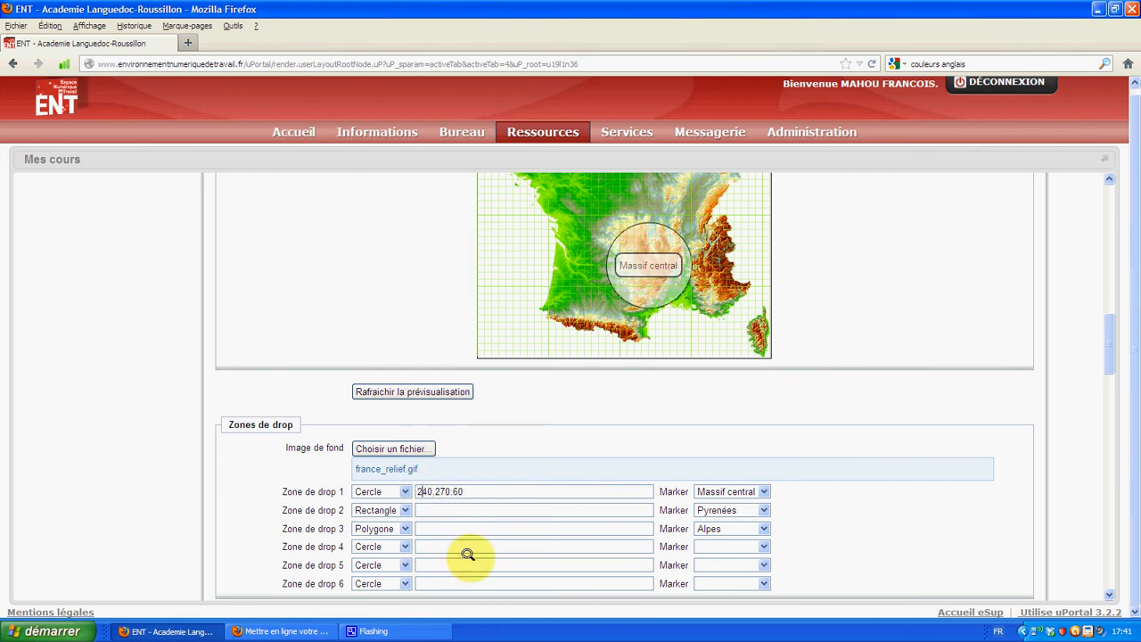
{"action": "key", "text": "Delete"}
{"action": "type", "text": "3"}
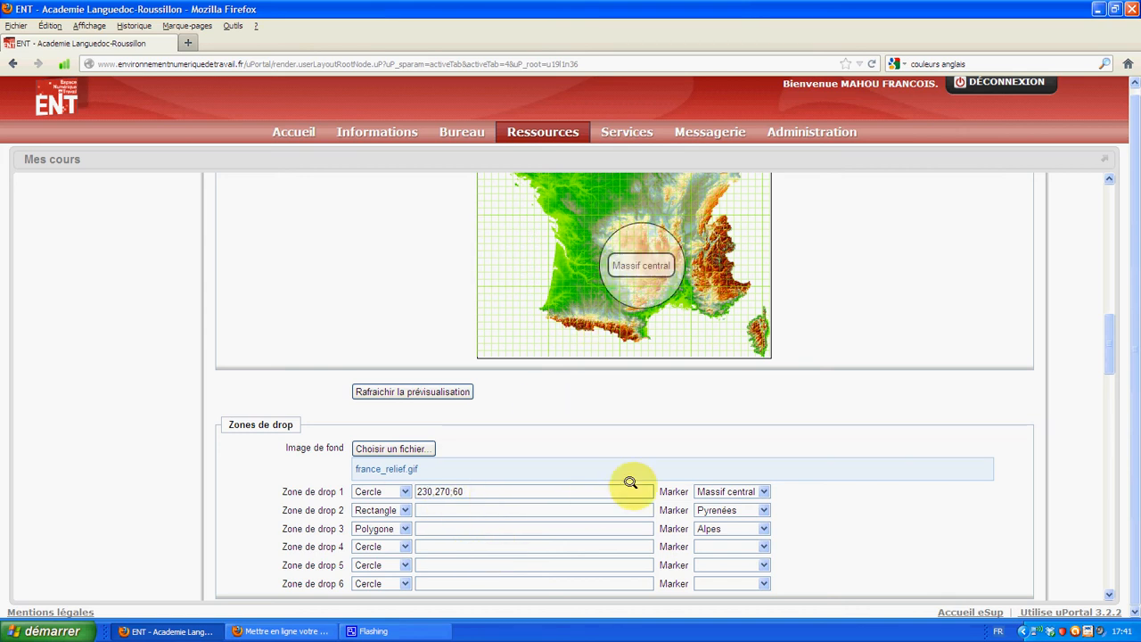
{"action": "scroll", "coordinate": [857, 425], "scroll_direction": "up", "scroll_amount": 2}
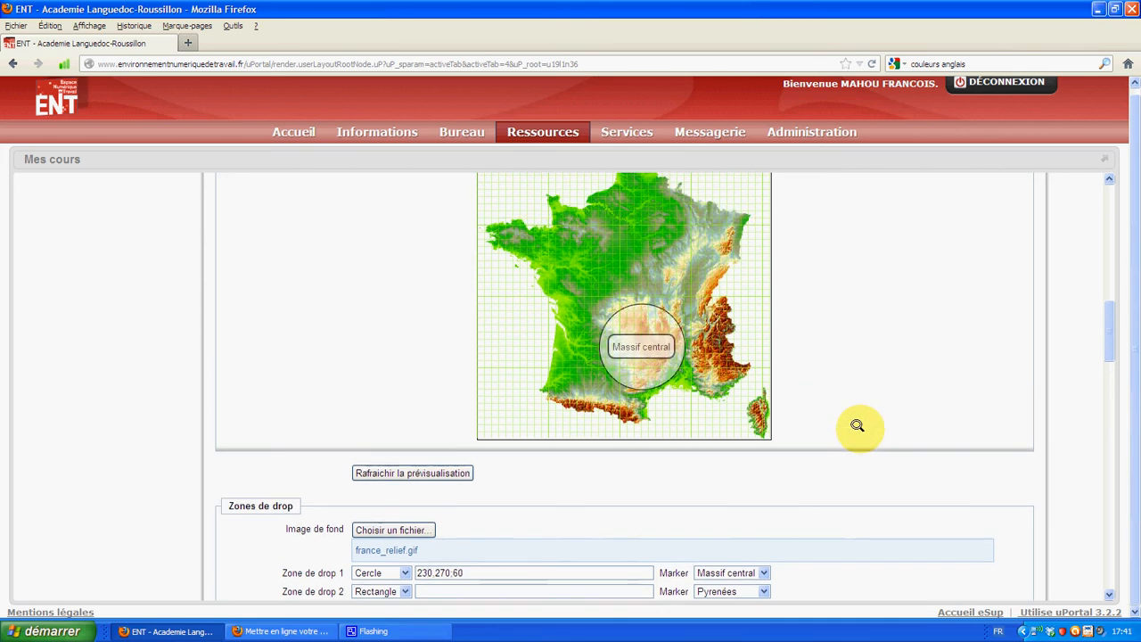
{"action": "scroll", "coordinate": [861, 406], "scroll_direction": "down", "scroll_amount": 2}
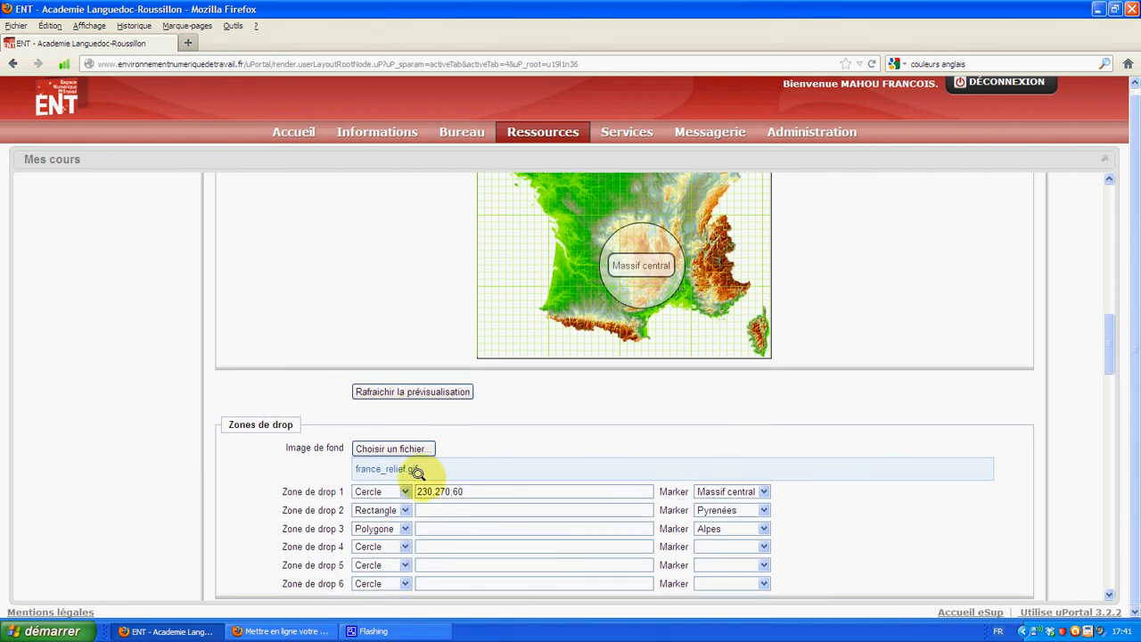
Define the Pyrenées rectangle in drop zone 2 with the coordinates 90,330;140,50
{"action": "left_click", "coordinate": [429, 489]}
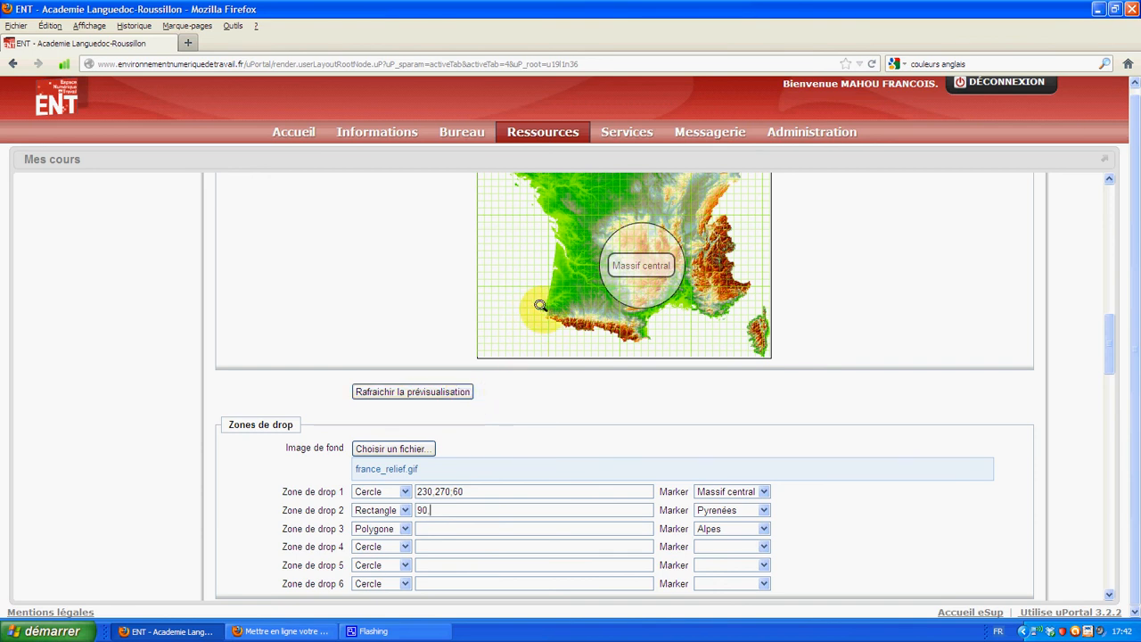
{"action": "scroll", "coordinate": [499, 245], "scroll_direction": "up", "scroll_amount": 3}
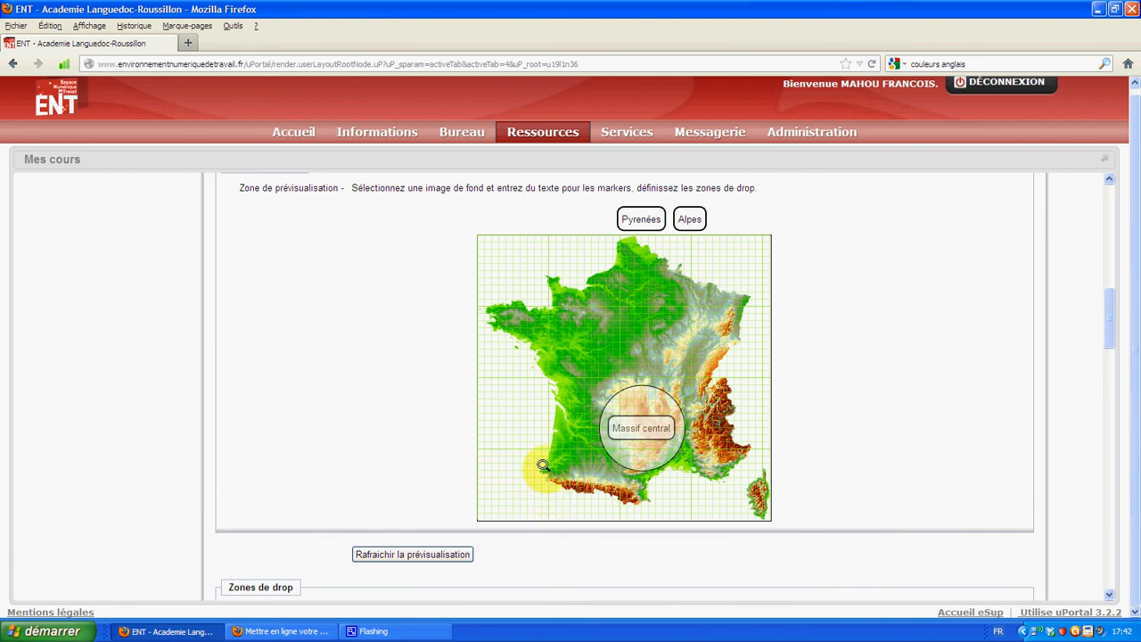
{"action": "scroll", "coordinate": [468, 438], "scroll_direction": "down", "scroll_amount": 3}
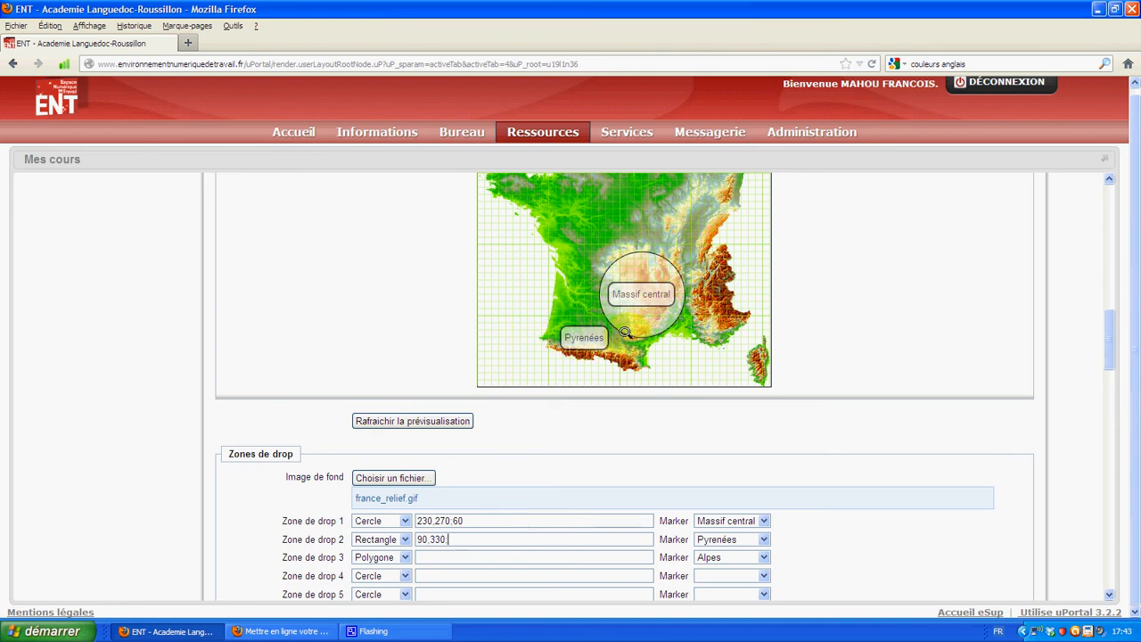
{"action": "type", "text": "140,"}
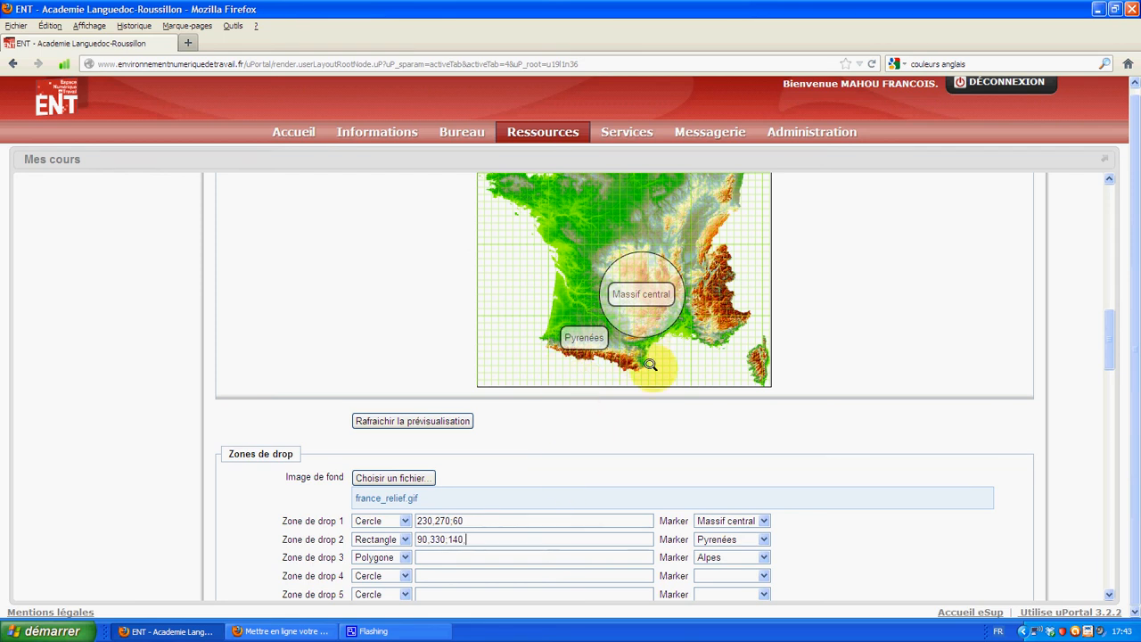
{"action": "type", "text": "50"}
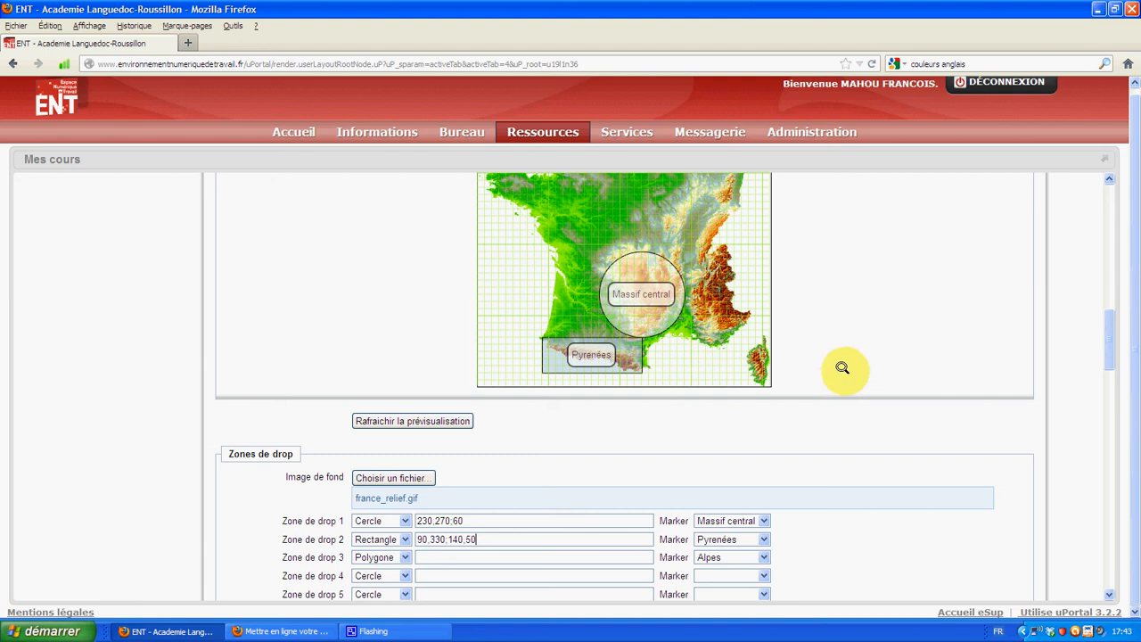
Enter the Alpes polygon coordinates 350,200390,300;300,320;300,250 for drop zone 3, without a trailing separator
{"action": "scroll", "coordinate": [843, 368], "scroll_direction": "down", "scroll_amount": 2}
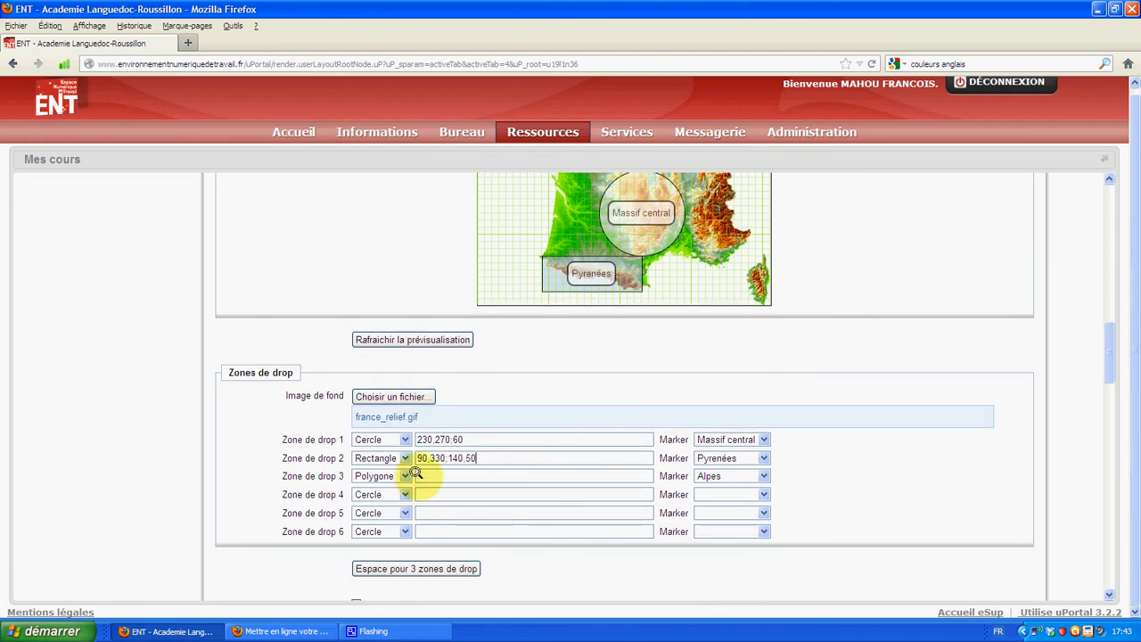
{"action": "scroll", "coordinate": [871, 308], "scroll_direction": "up", "scroll_amount": 2}
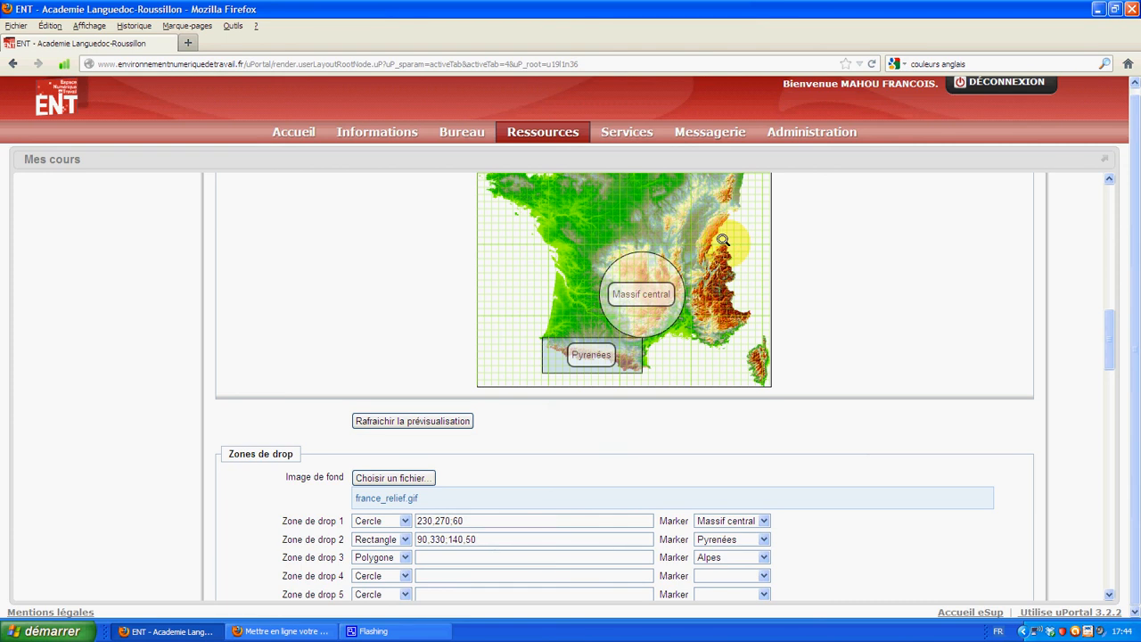
{"action": "left_click", "coordinate": [433, 557]}
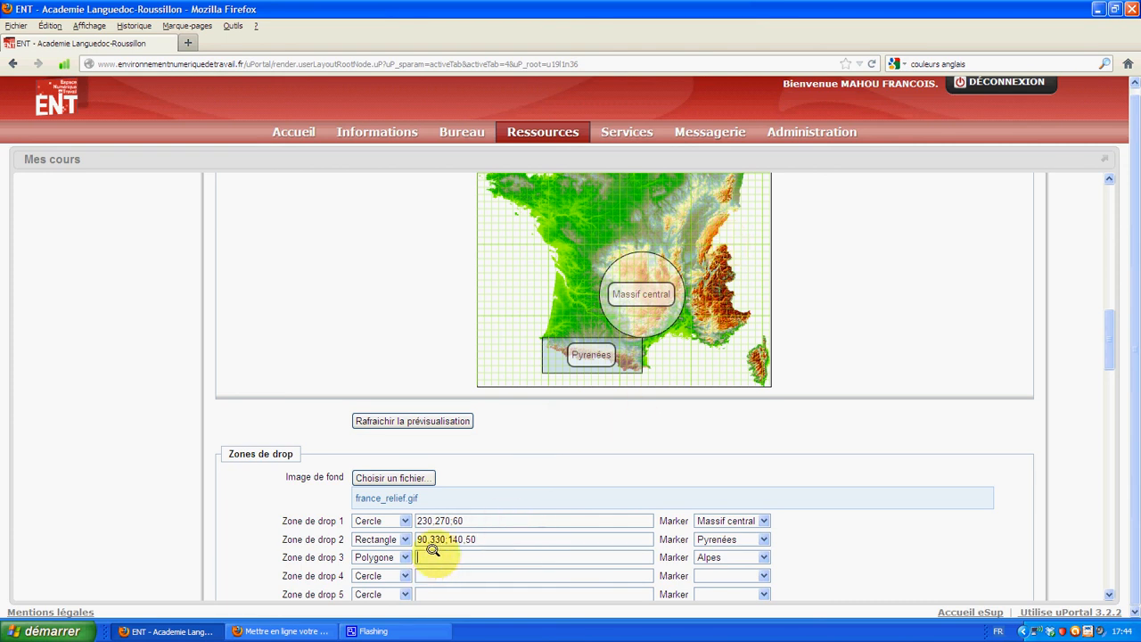
{"action": "type", "text": "350,"}
{"action": "scroll", "coordinate": [765, 247], "scroll_direction": "up", "scroll_amount": 3}
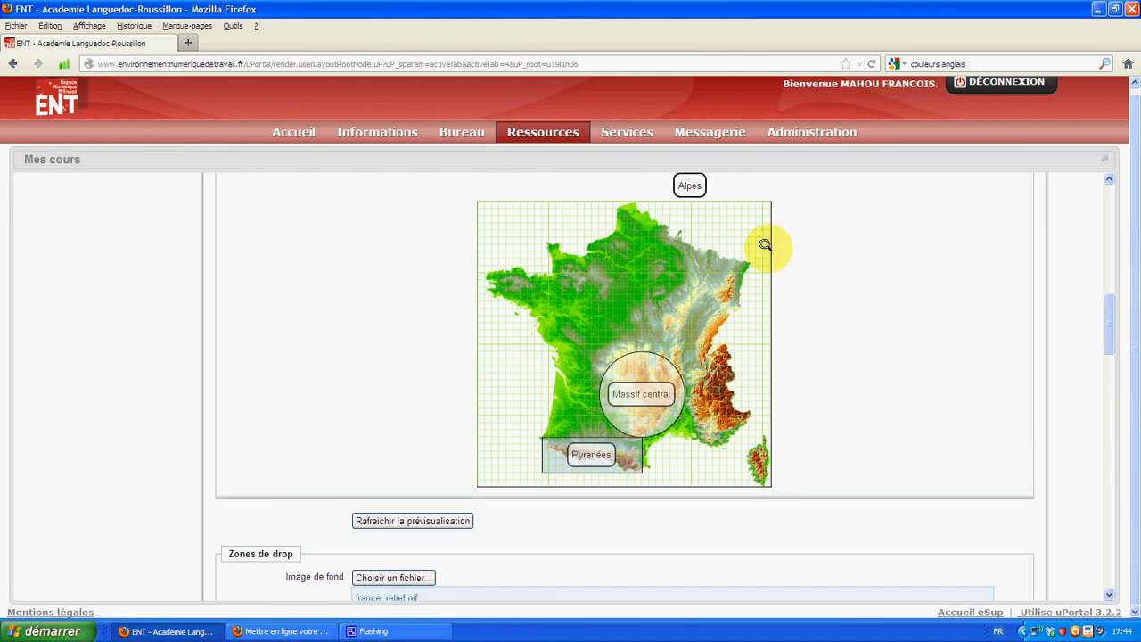
{"action": "scroll", "coordinate": [772, 395], "scroll_direction": "down", "scroll_amount": 3}
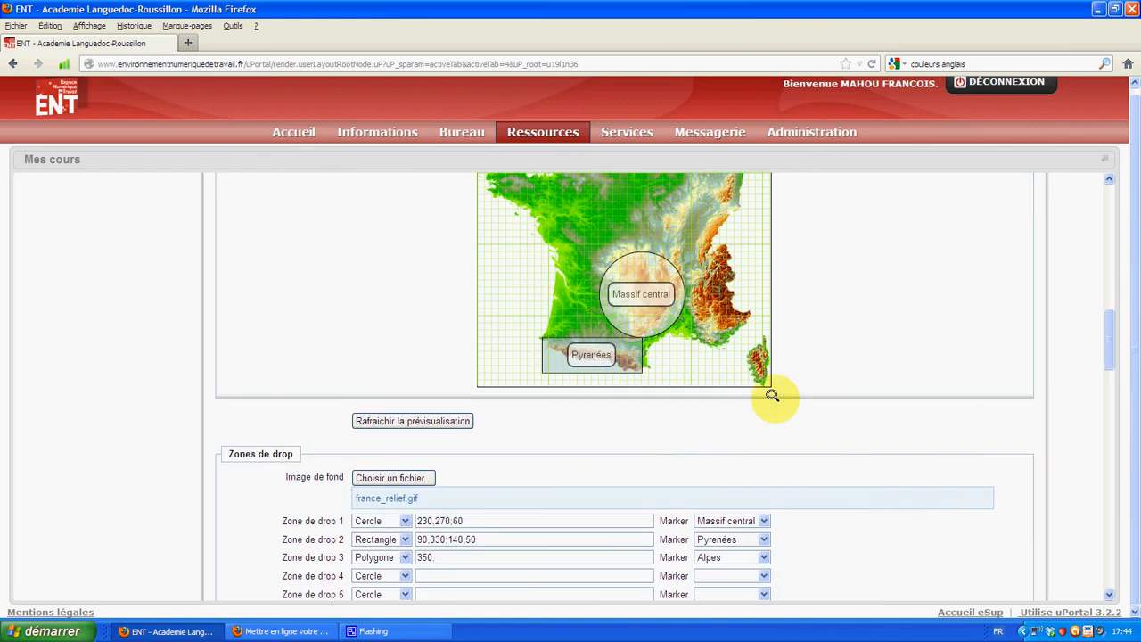
{"action": "scroll", "coordinate": [704, 460], "scroll_direction": "down", "scroll_amount": 2}
{"action": "type", "text": "200390,300;"}
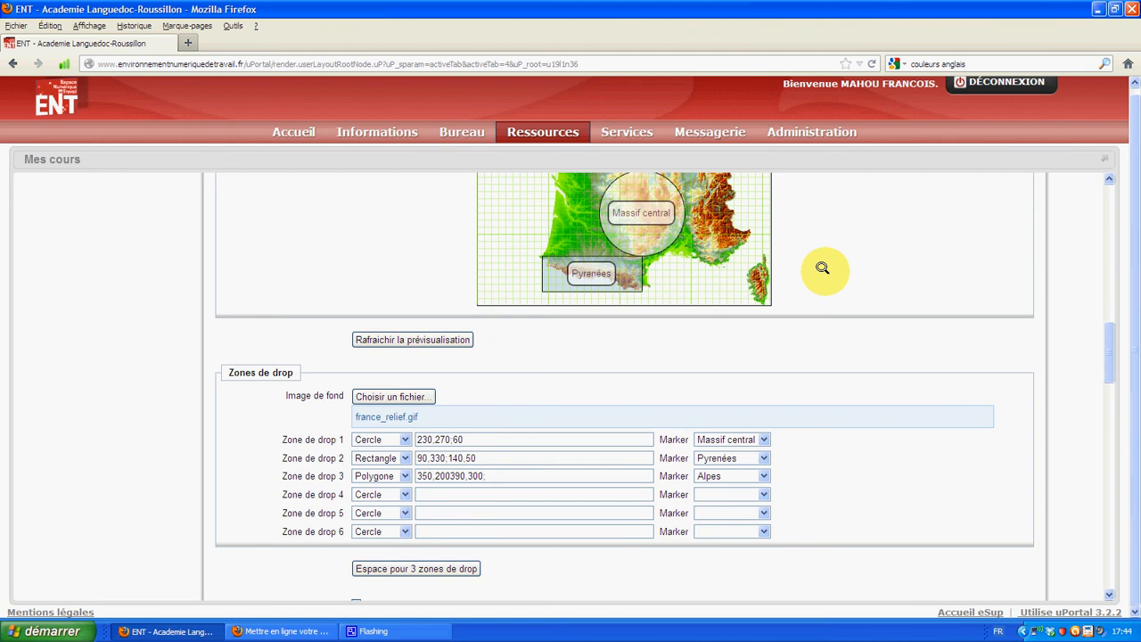
{"action": "scroll", "coordinate": [820, 264], "scroll_direction": "up", "scroll_amount": 2}
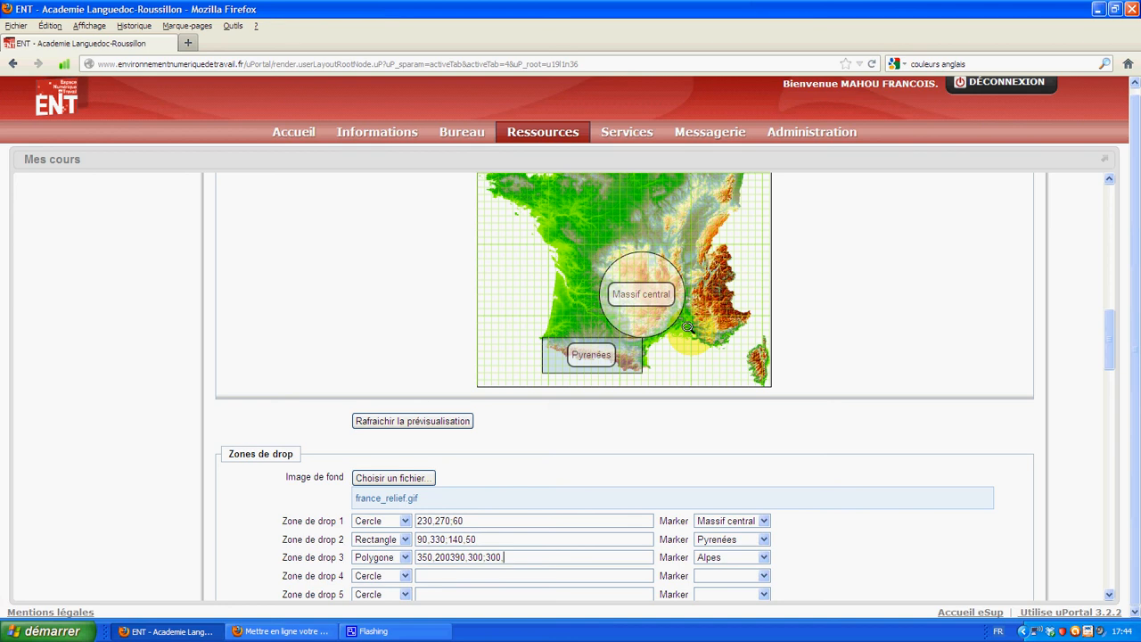
{"action": "type", "text": "320;300,250;"}
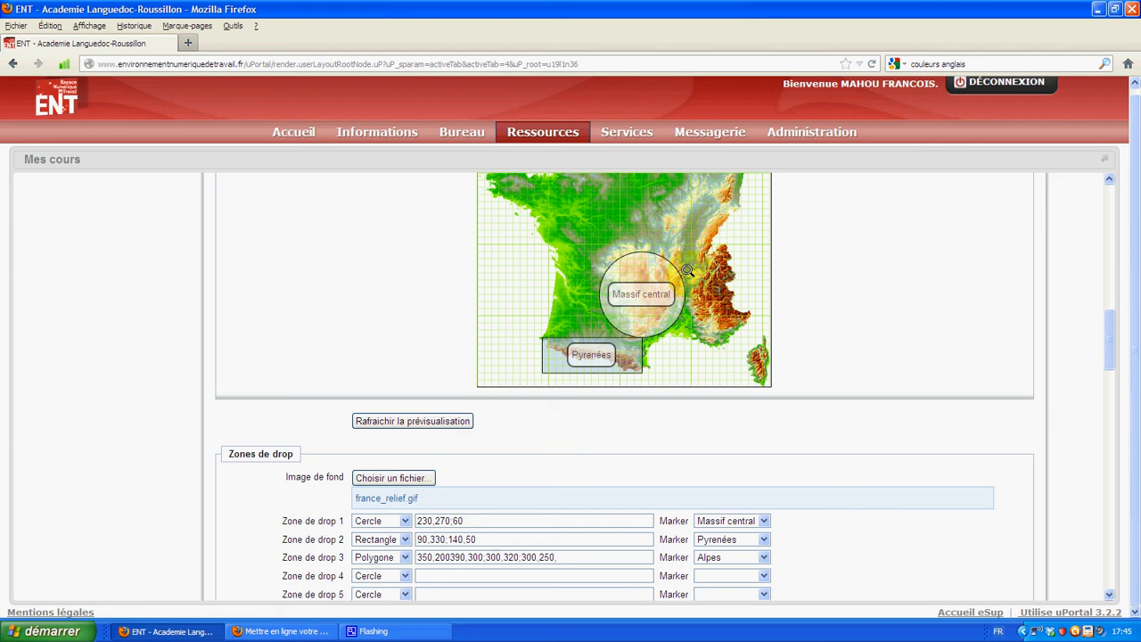
{"action": "left_click", "coordinate": [551, 556]}
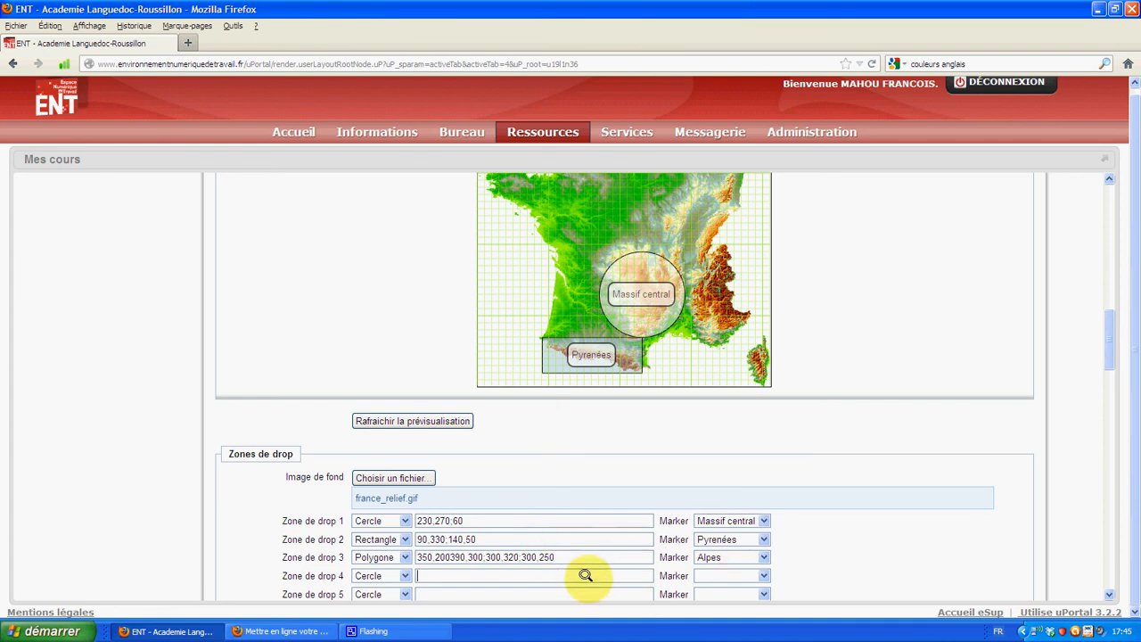
Try to save the question with its three drop zones
{"action": "scroll", "coordinate": [820, 494], "scroll_direction": "down", "scroll_amount": 3}
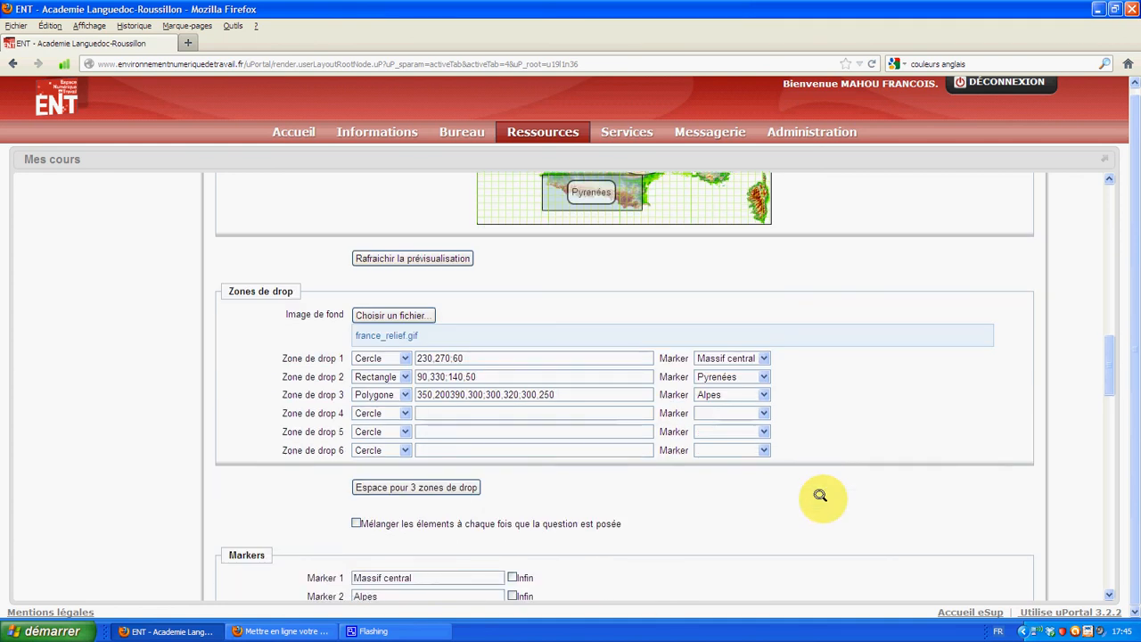
{"action": "scroll", "coordinate": [803, 503], "scroll_direction": "down", "scroll_amount": 5}
{"action": "scroll", "coordinate": [339, 500], "scroll_direction": "down", "scroll_amount": 8}
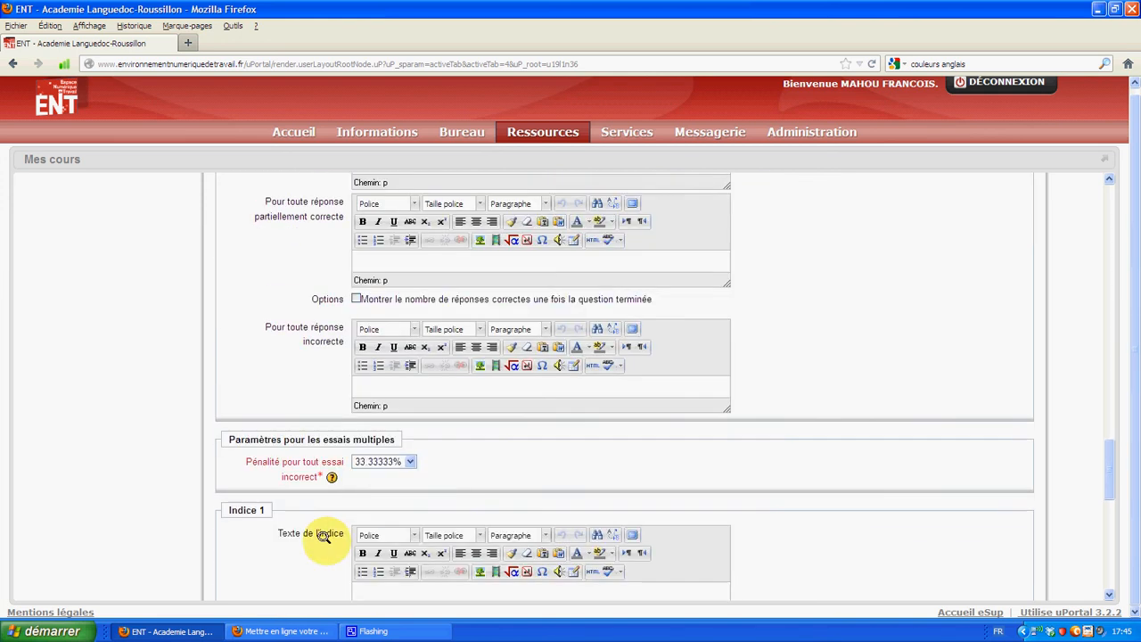
{"action": "scroll", "coordinate": [325, 533], "scroll_direction": "down", "scroll_amount": 10}
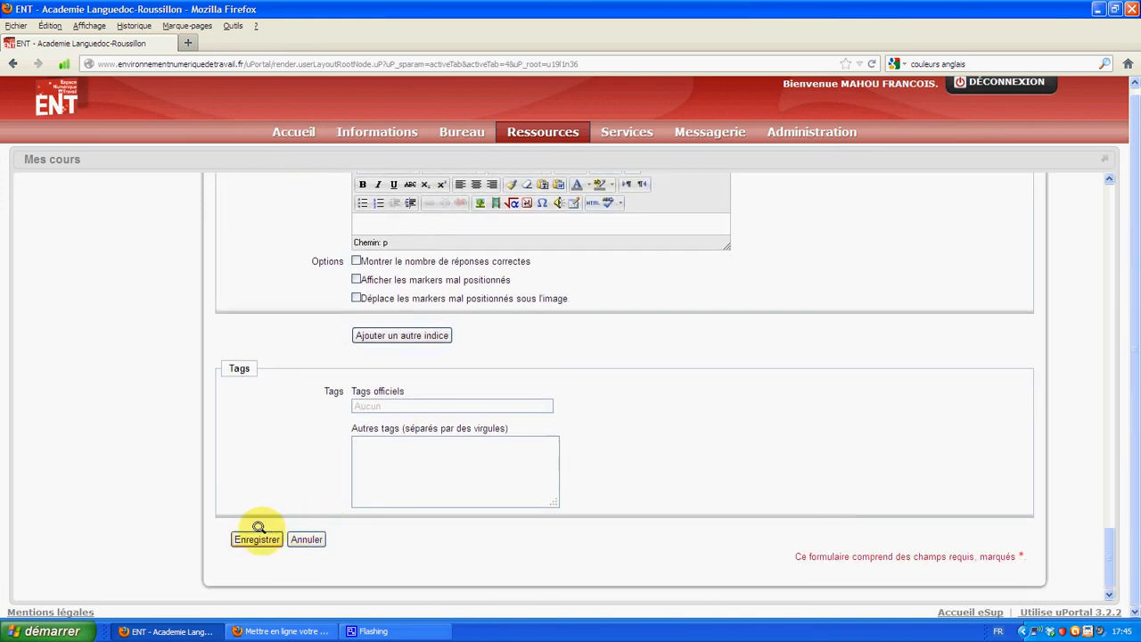
{"action": "left_click", "coordinate": [256, 538]}
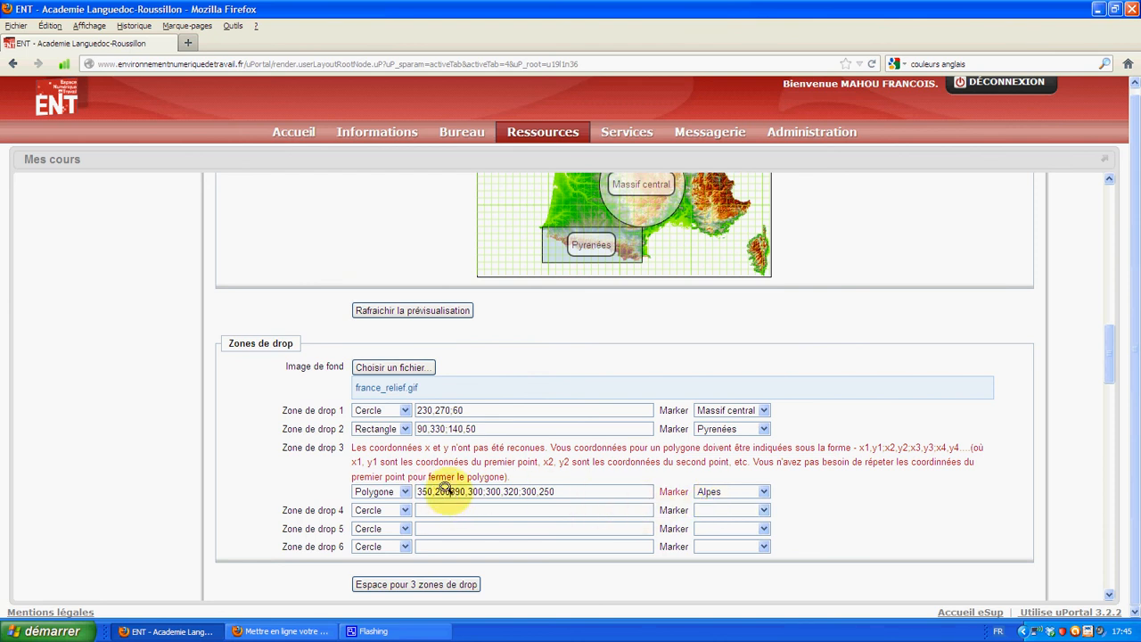
Separate the first two points of drop zone 3's polygon with a semicolon, giving 350,200;390,300;300,320;300,250
{"action": "type", "text": ";"}
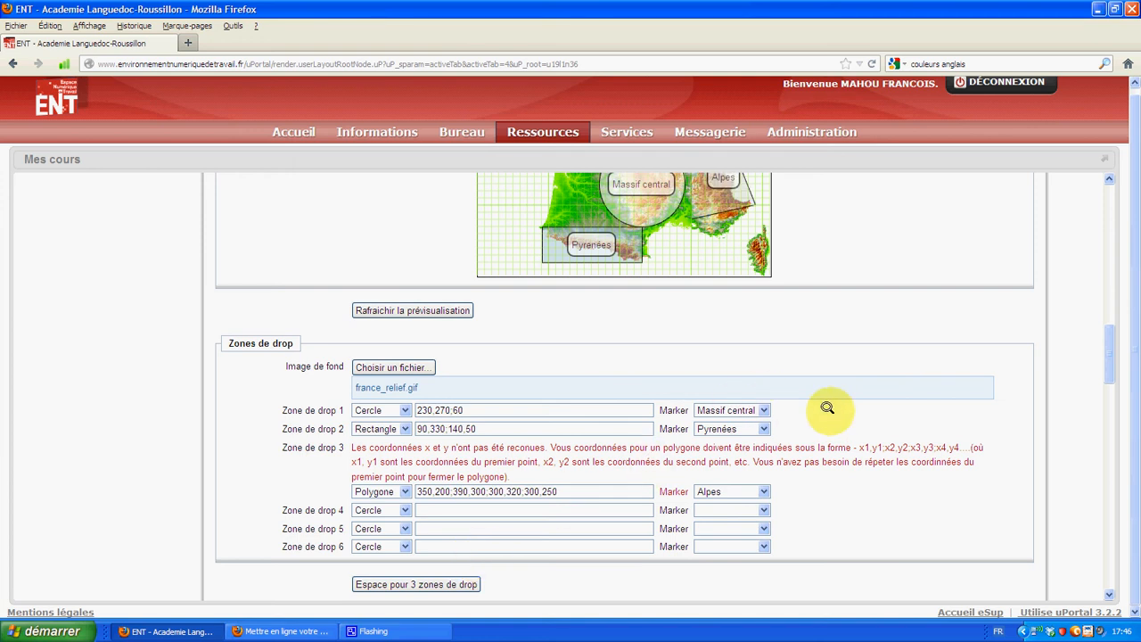
{"action": "scroll", "coordinate": [829, 403], "scroll_direction": "up", "scroll_amount": 2}
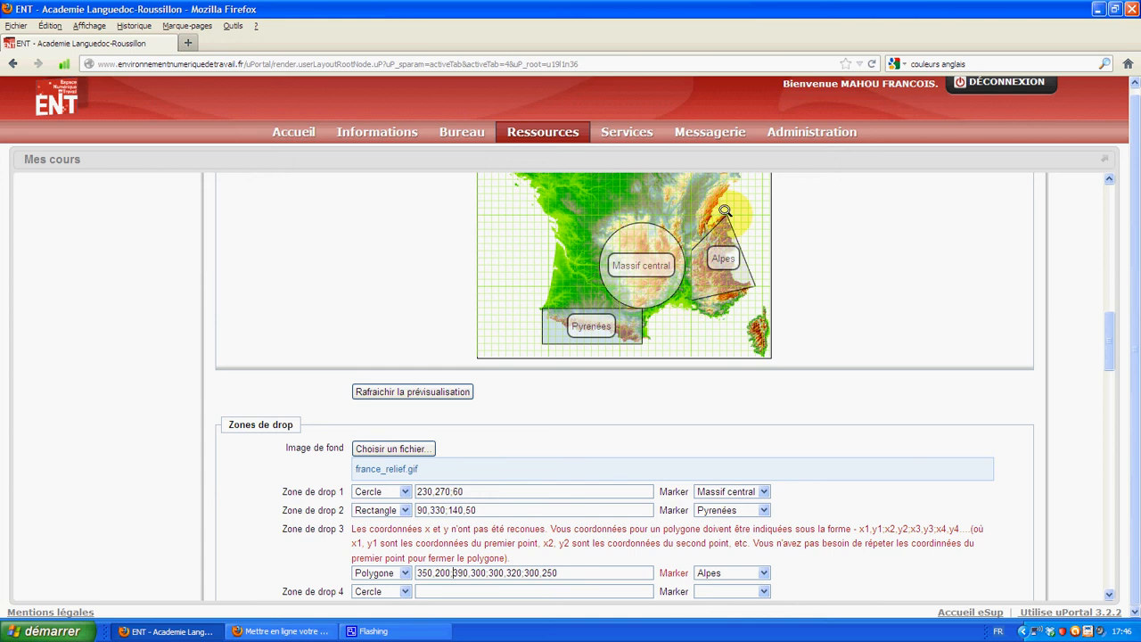
Change the third point of drop zone 3's polygon to 300,340 and save the question
{"action": "left_click", "coordinate": [515, 572]}
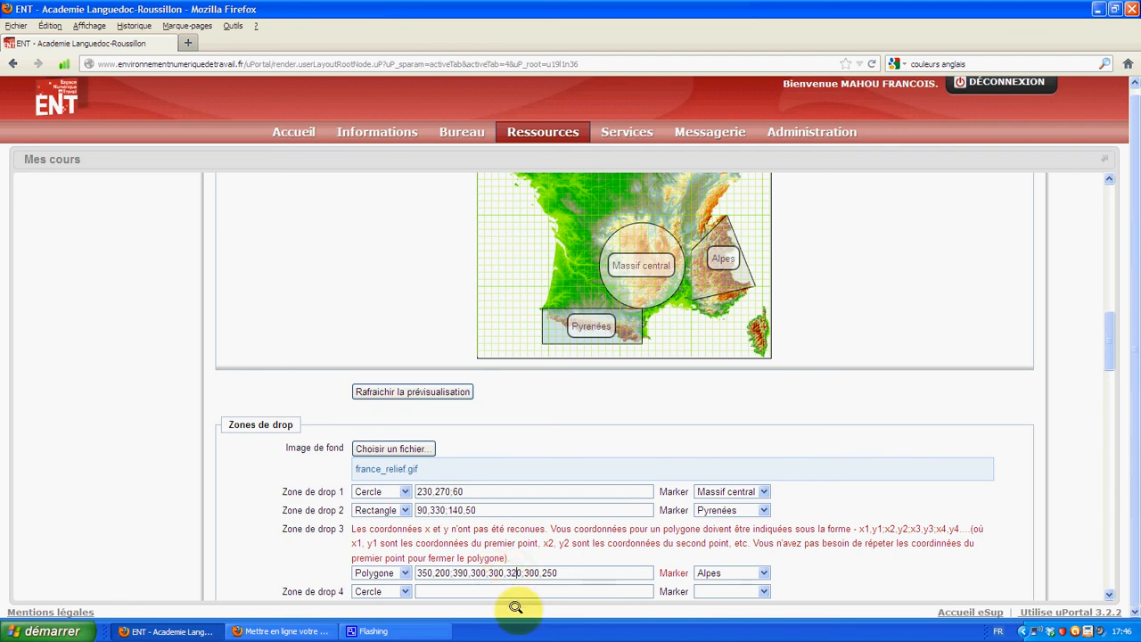
{"action": "key", "text": "BackSpace"}
{"action": "type", "text": "4"}
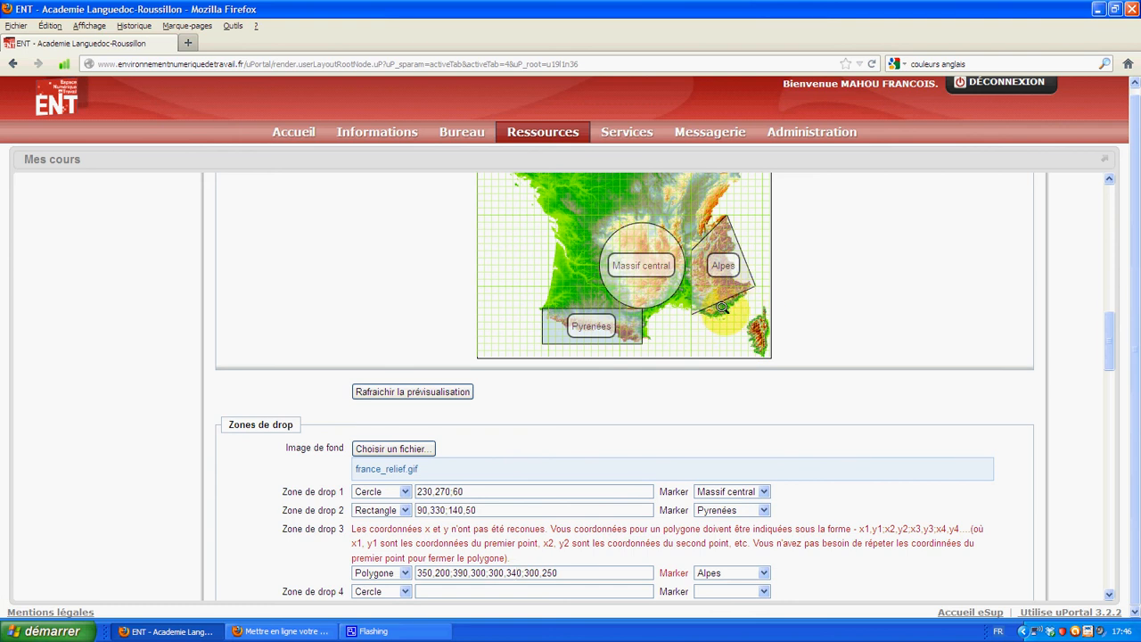
{"action": "scroll", "coordinate": [881, 344], "scroll_direction": "down", "scroll_amount": 5}
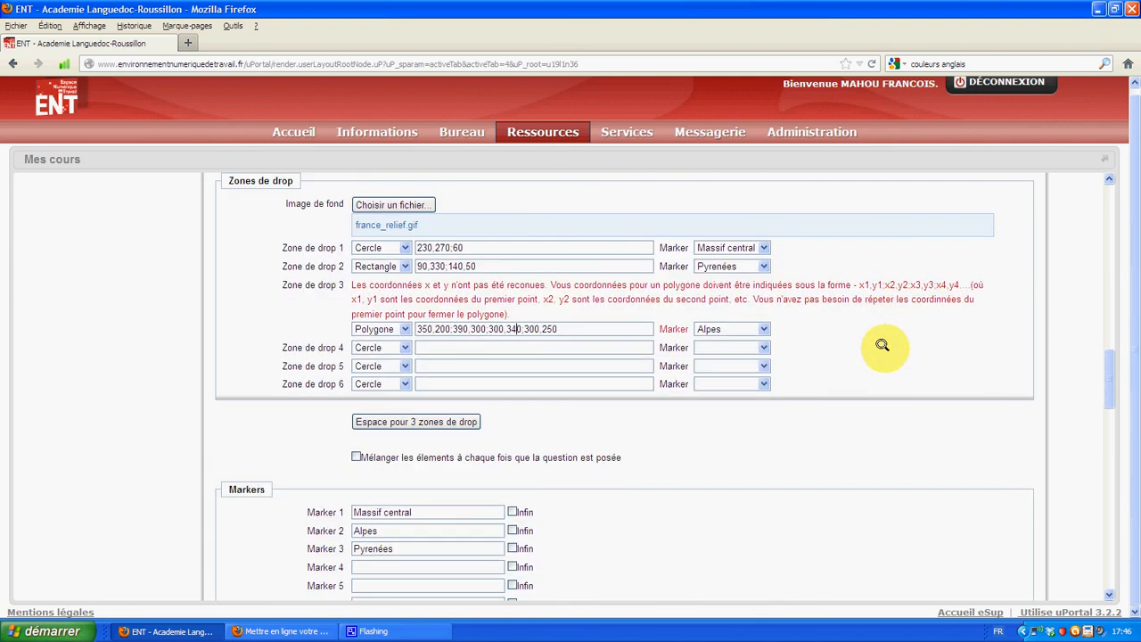
{"action": "scroll", "coordinate": [881, 344], "scroll_direction": "down", "scroll_amount": 15}
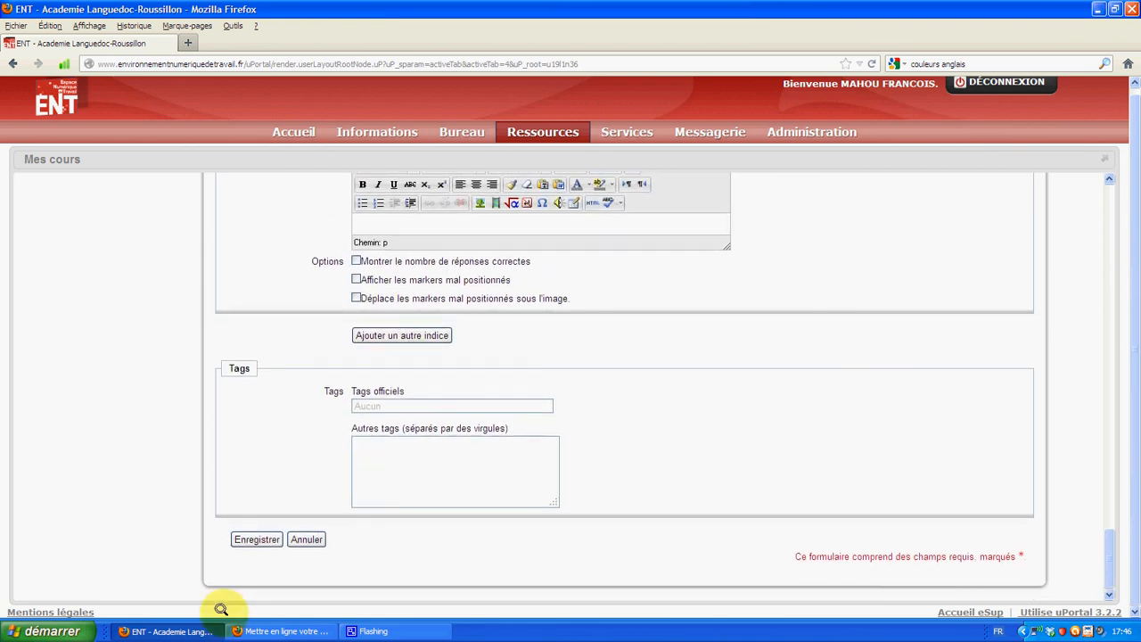
{"action": "left_click", "coordinate": [248, 535]}
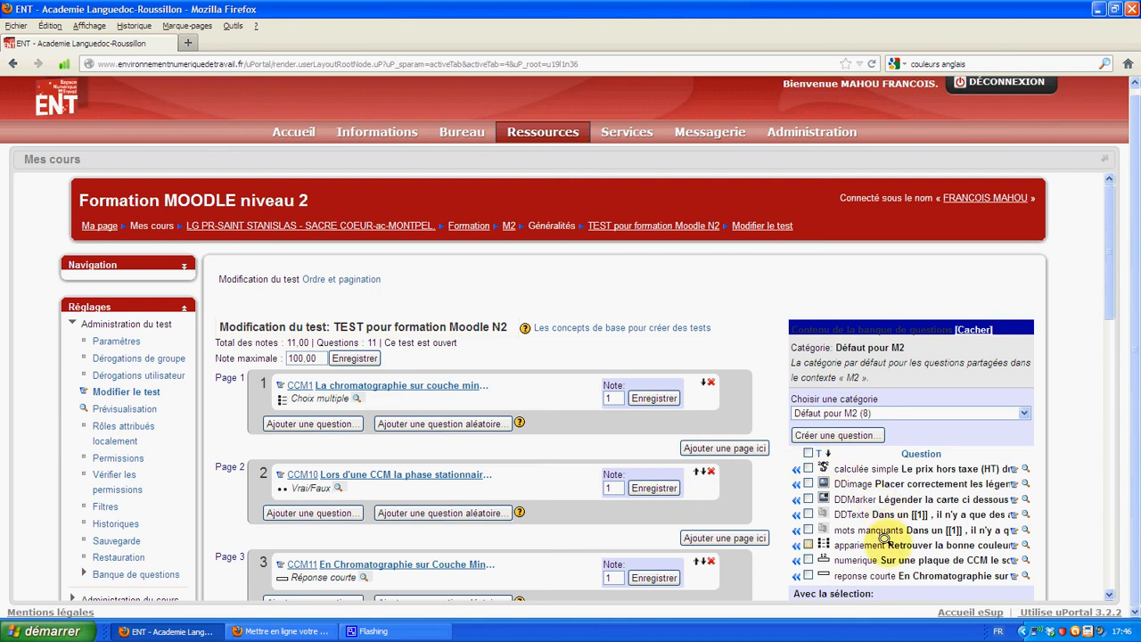
Preview the DDMarker question from the question bank in a maximized window
{"action": "scroll", "coordinate": [881, 486], "scroll_direction": "down", "scroll_amount": 2}
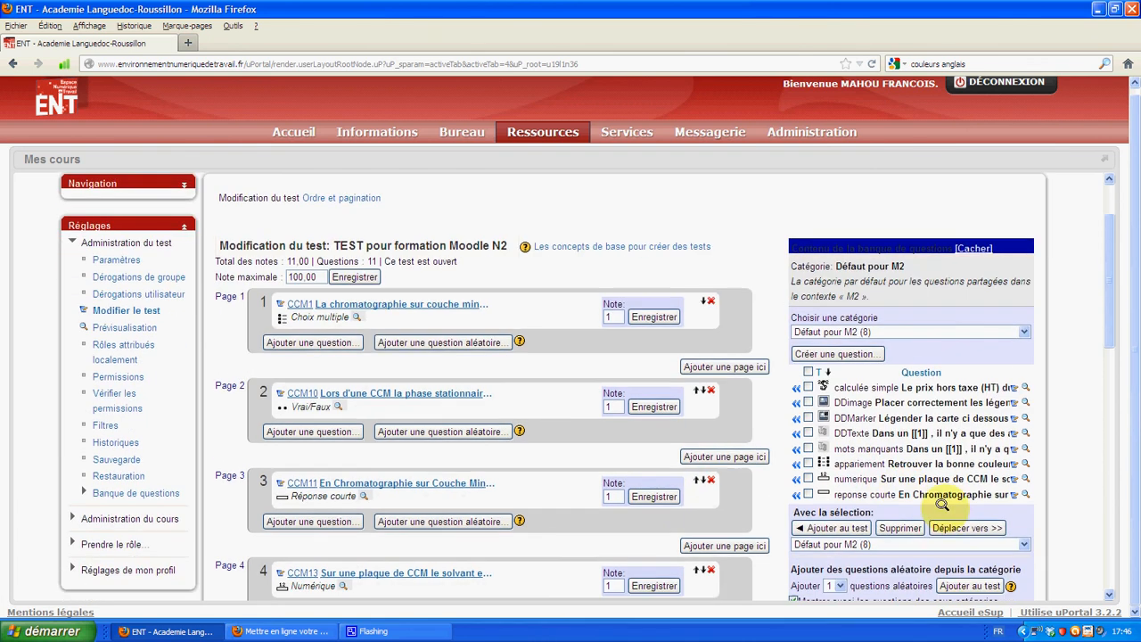
{"action": "left_click", "coordinate": [1022, 410]}
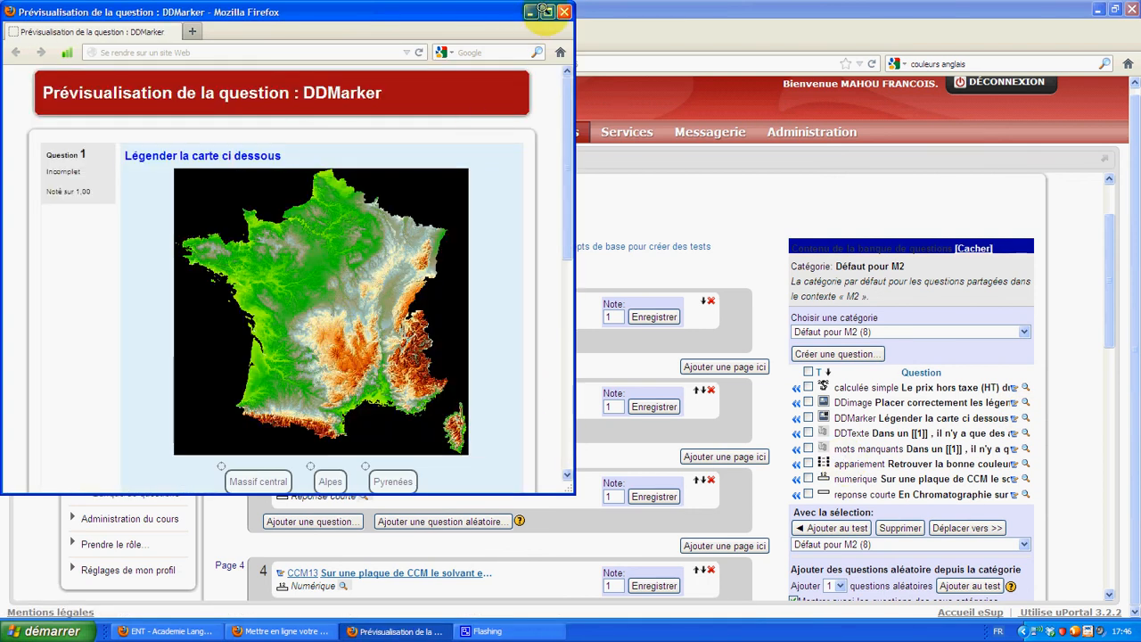
{"action": "left_click", "coordinate": [545, 11]}
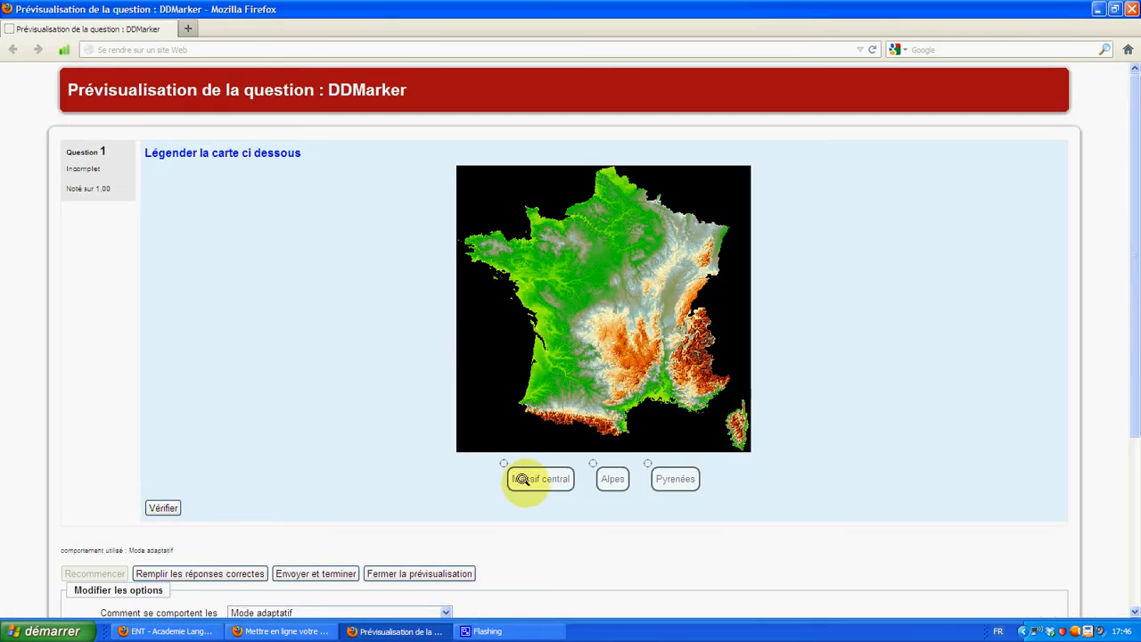
Place the Massif central, Pyrenées and Alpes markers on their mountain ranges in the preview map and check the answer
{"action": "mouse_move", "coordinate": [523, 478]}
{"action": "left_mouse_down"}
{"action": "mouse_move", "coordinate": [560, 421]}
{"action": "mouse_move", "coordinate": [608, 377]}
{"action": "mouse_move", "coordinate": [639, 372]}
{"action": "mouse_move", "coordinate": [638, 357]}
{"action": "mouse_move", "coordinate": [527, 484]}
{"action": "left_mouse_up"}
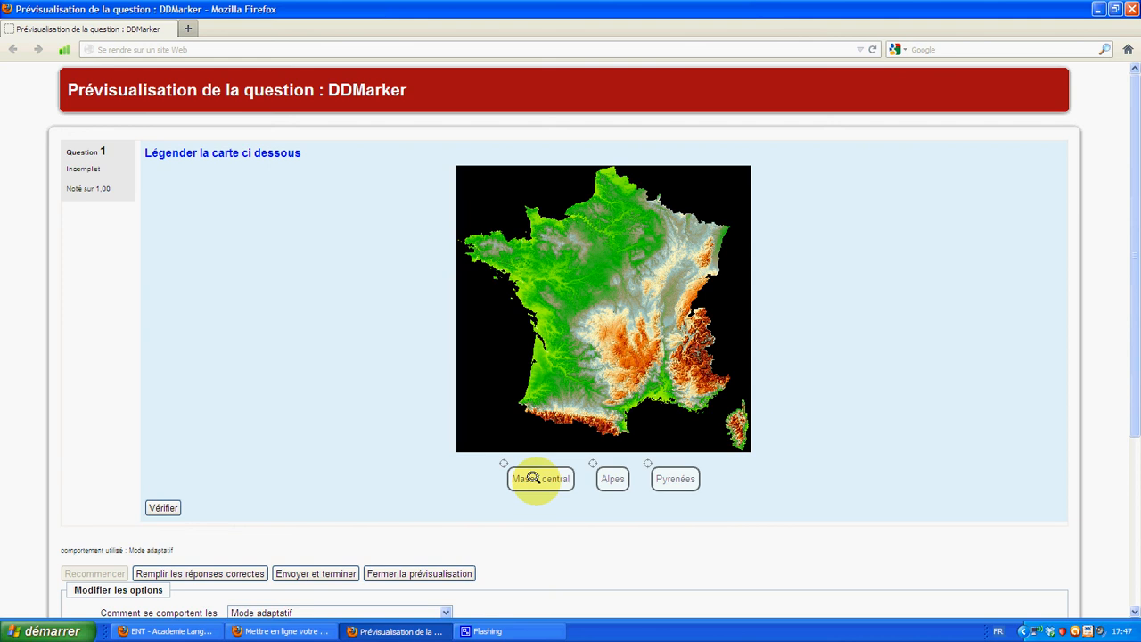
{"action": "left_click_drag", "start_coordinate": [533, 477], "coordinate": [655, 378]}
{"action": "left_click", "coordinate": [677, 478]}
{"action": "left_click_drag", "start_coordinate": [676, 478], "coordinate": [588, 432]}
{"action": "left_click", "coordinate": [613, 479]}
{"action": "left_click_drag", "start_coordinate": [614, 479], "coordinate": [723, 396]}
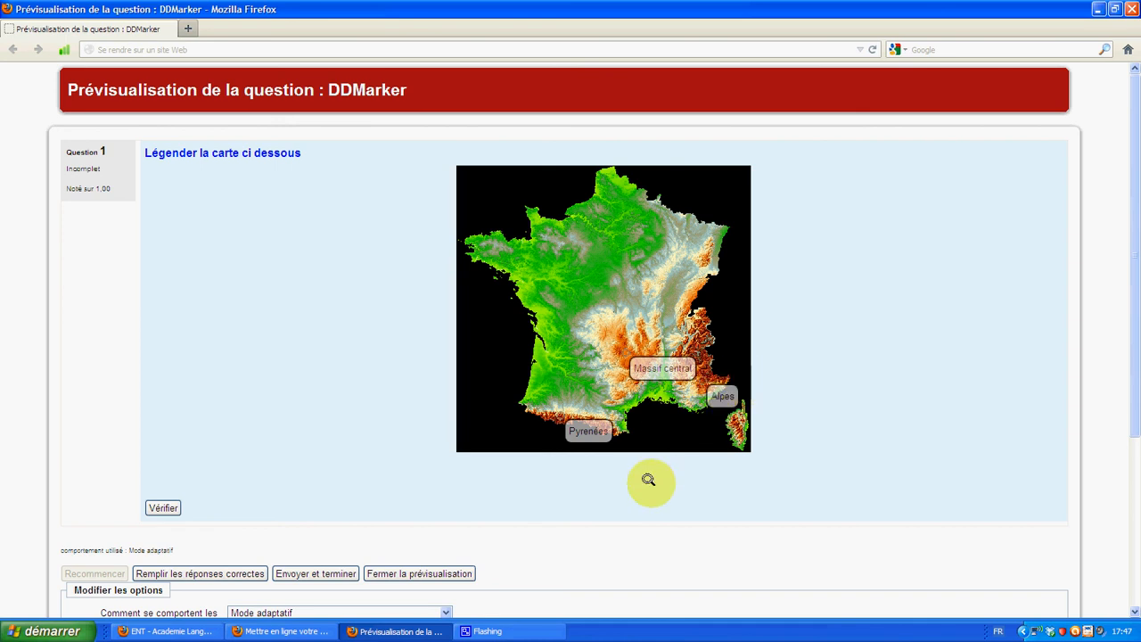
{"action": "left_click", "coordinate": [164, 508]}
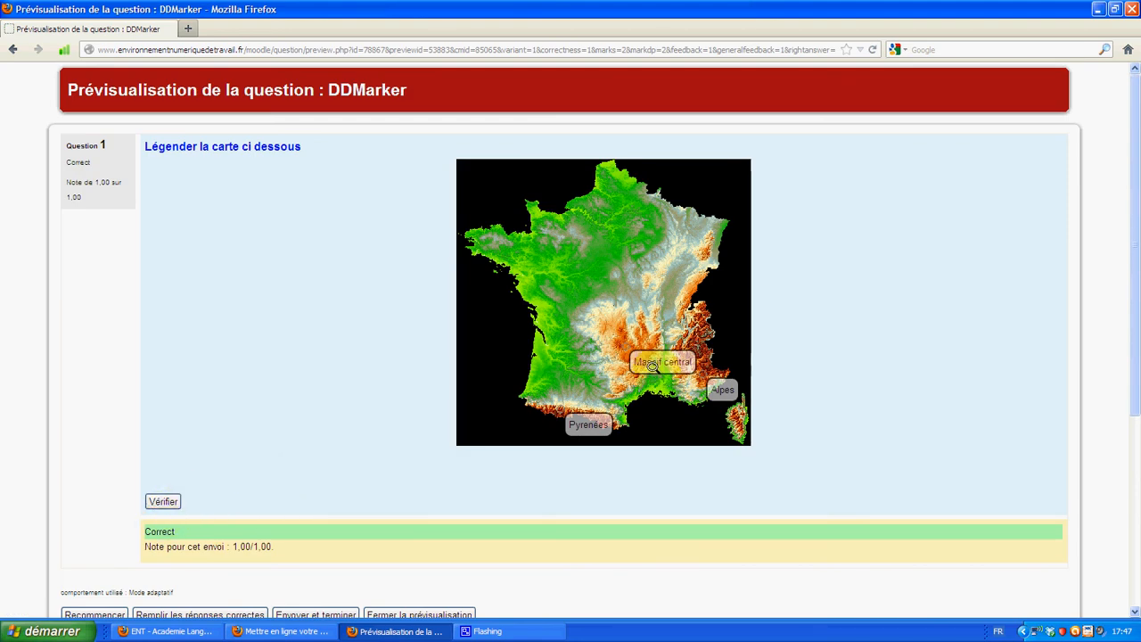
Move the Massif central marker north, outside its drop zone, and check the answer again
{"action": "left_click_drag", "start_coordinate": [649, 360], "coordinate": [602, 277]}
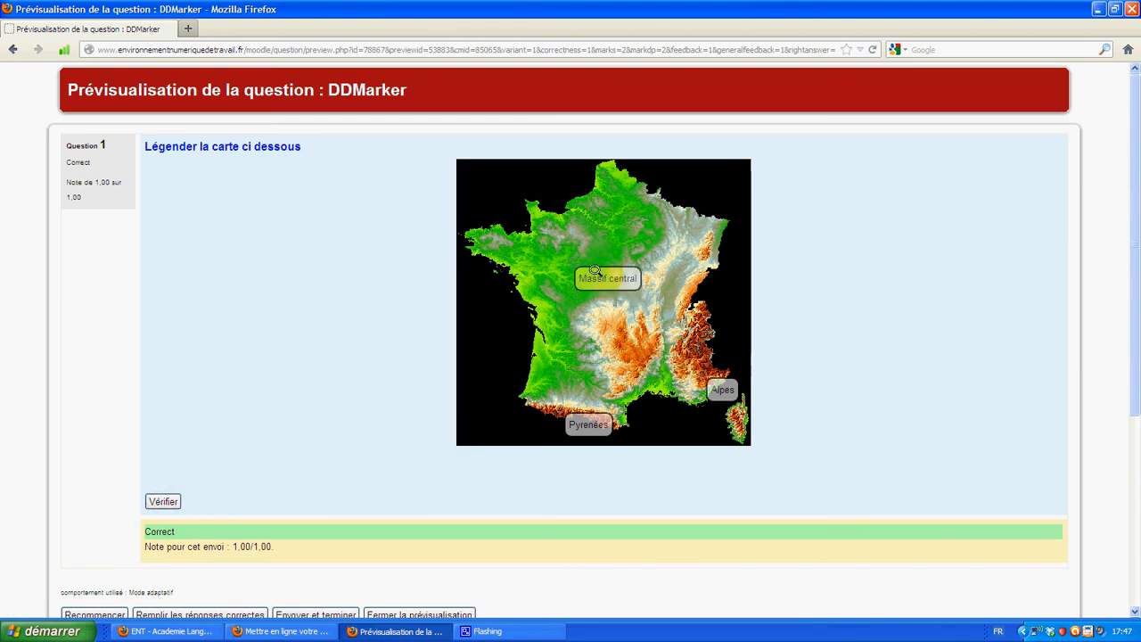
{"action": "left_click", "coordinate": [161, 499]}
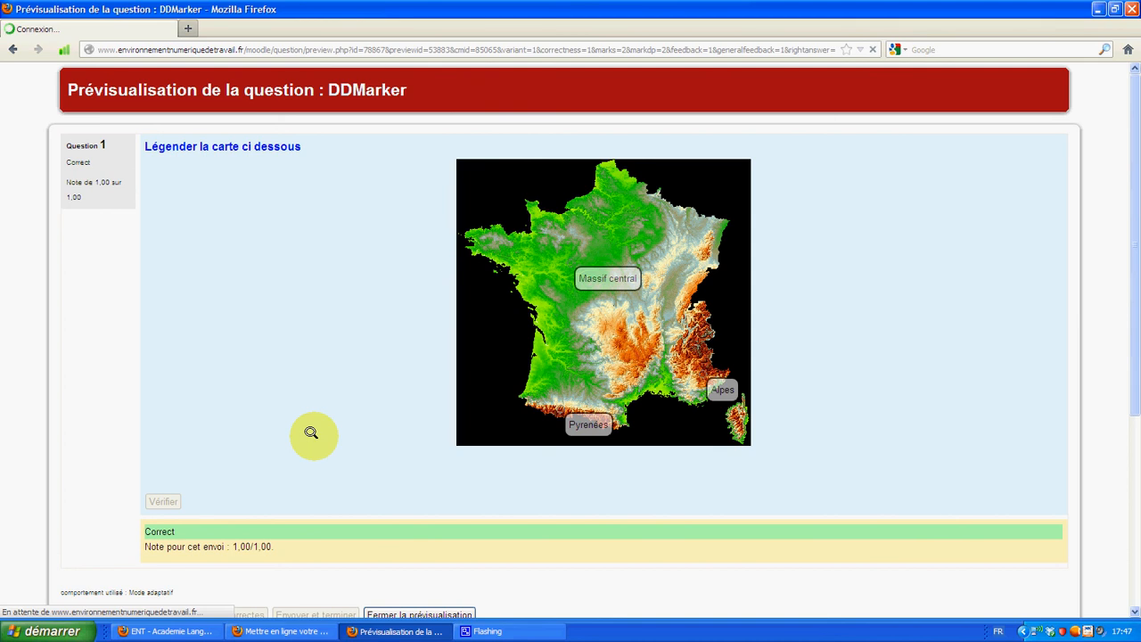